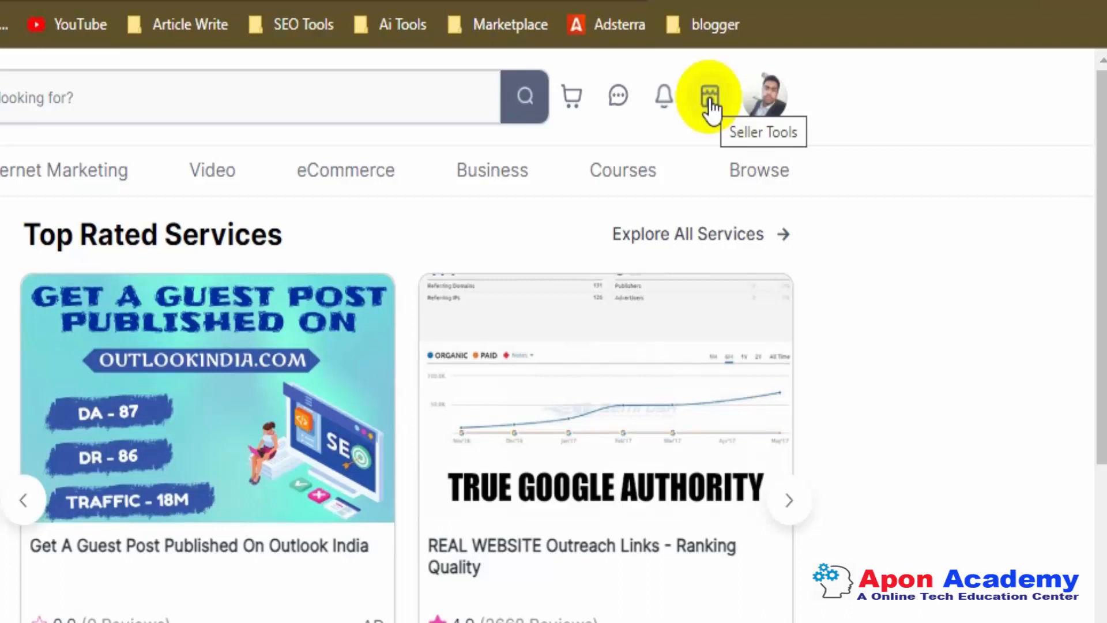
Start selling from the seller tools to open the form for creating a new service.
left_click(712, 102)
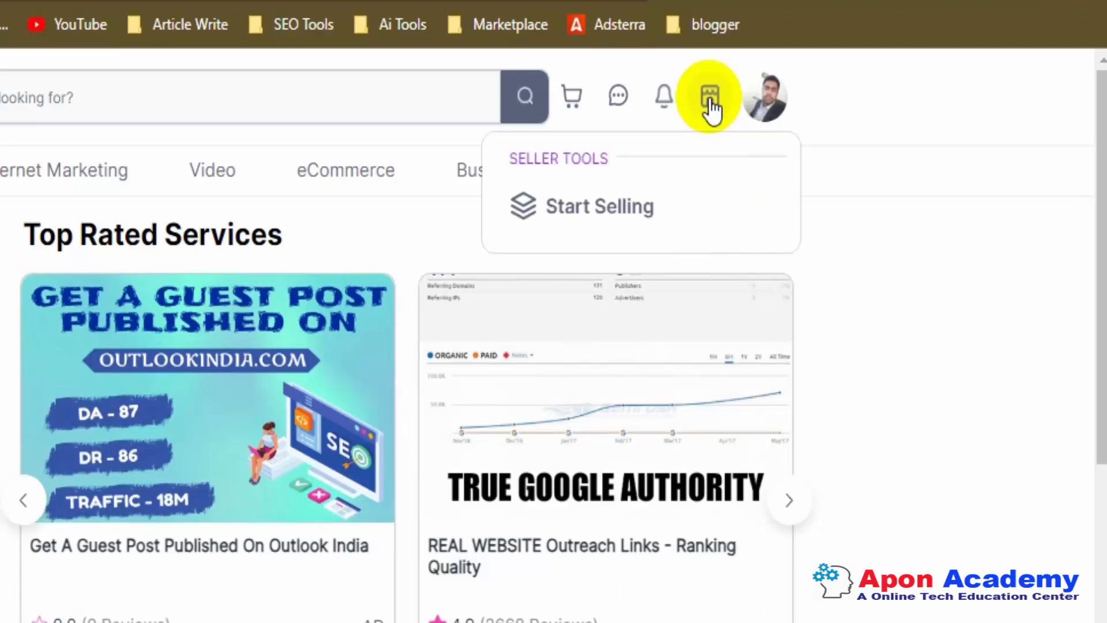
left_click(585, 214)
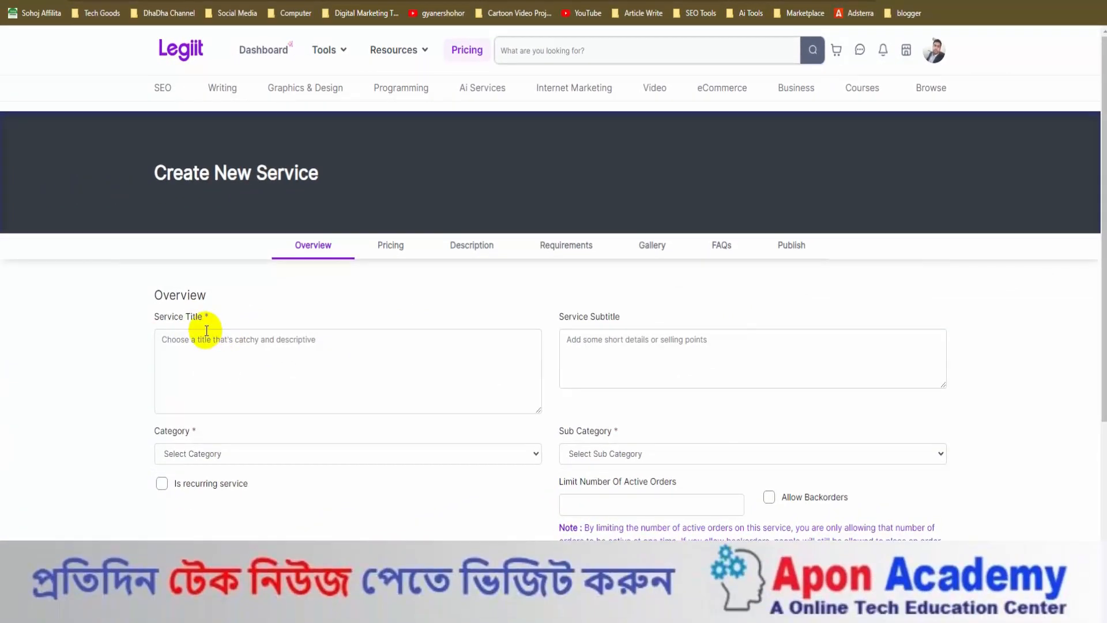
Copy the heading "I will do organic youtube video seo expert for #rank on top" from the youtube video SEO document into the Service Title.
left_click(219, 346)
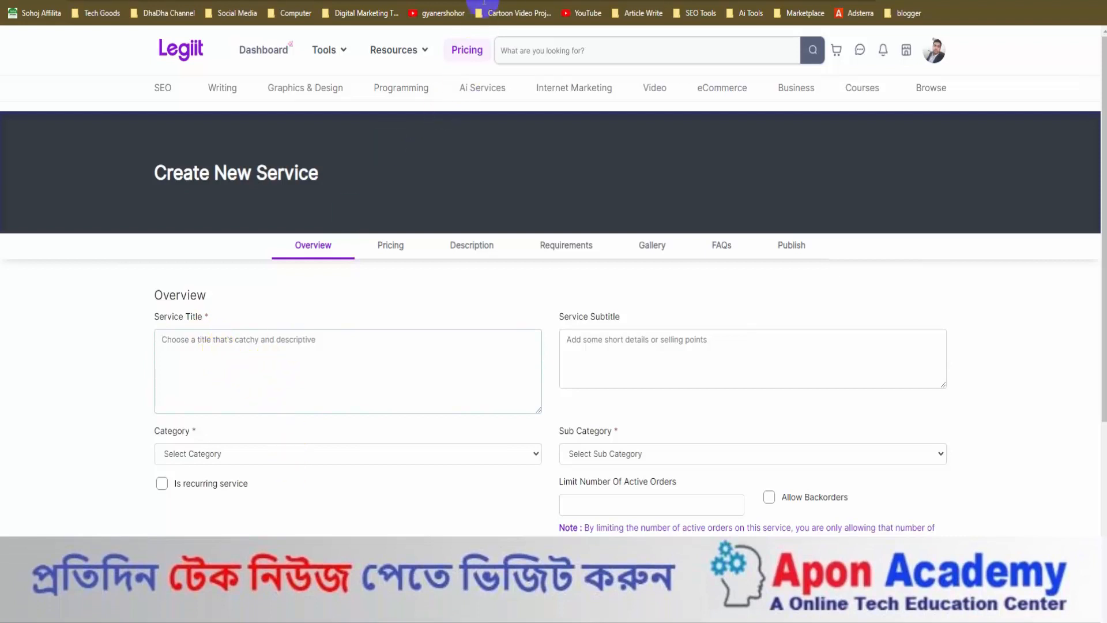
left_click(418, 1)
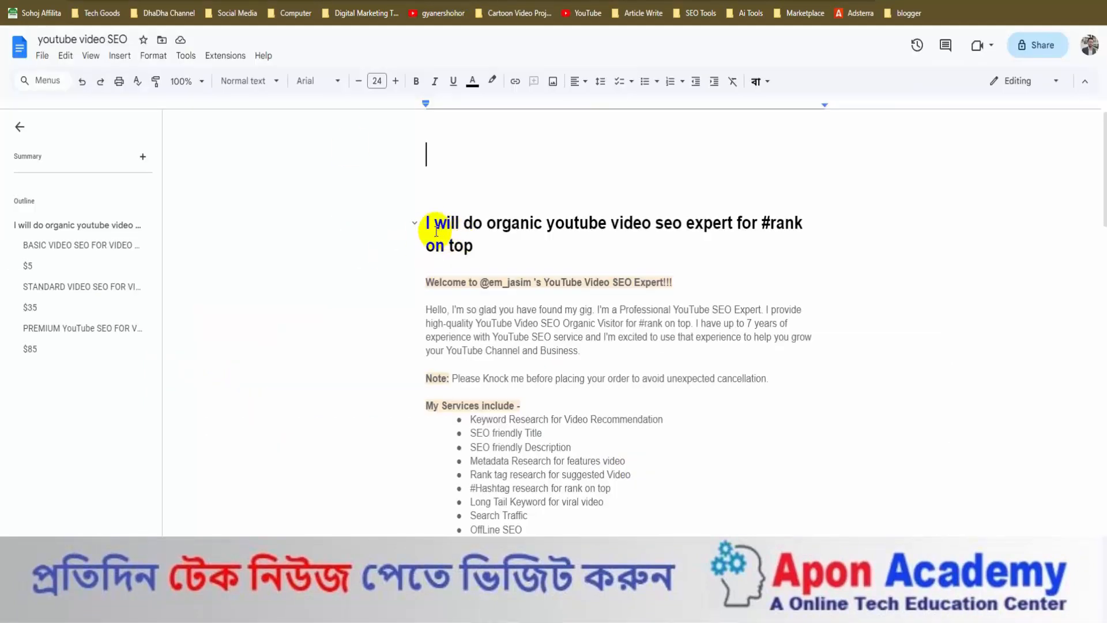
left_click_drag(425, 223, 481, 248)
key("ctrl+c")
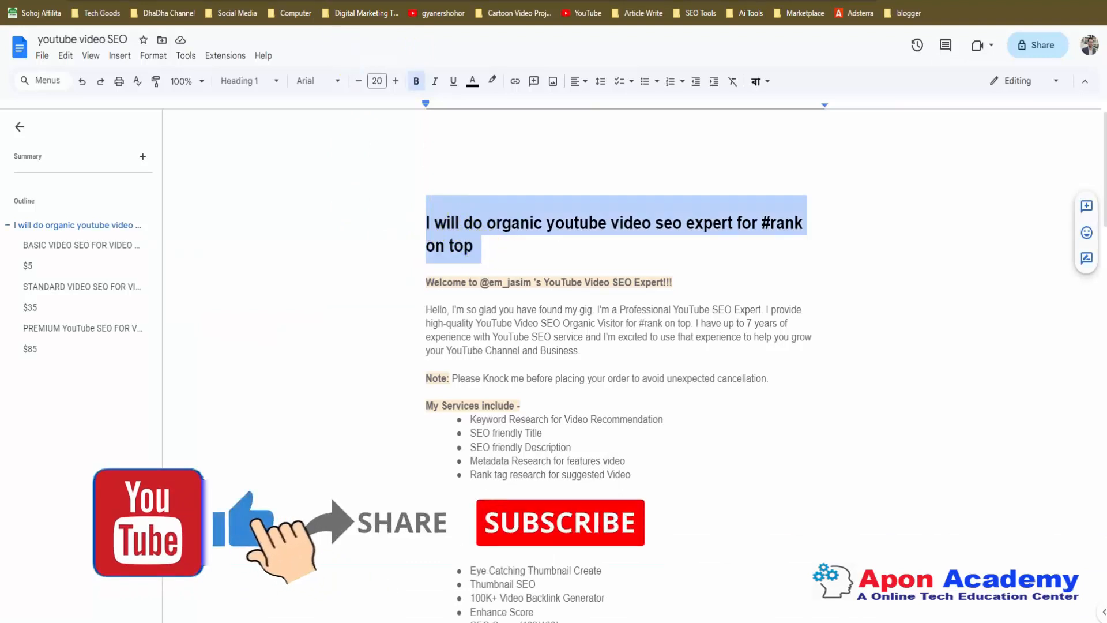
left_click(305, 2)
key("ctrl+v")
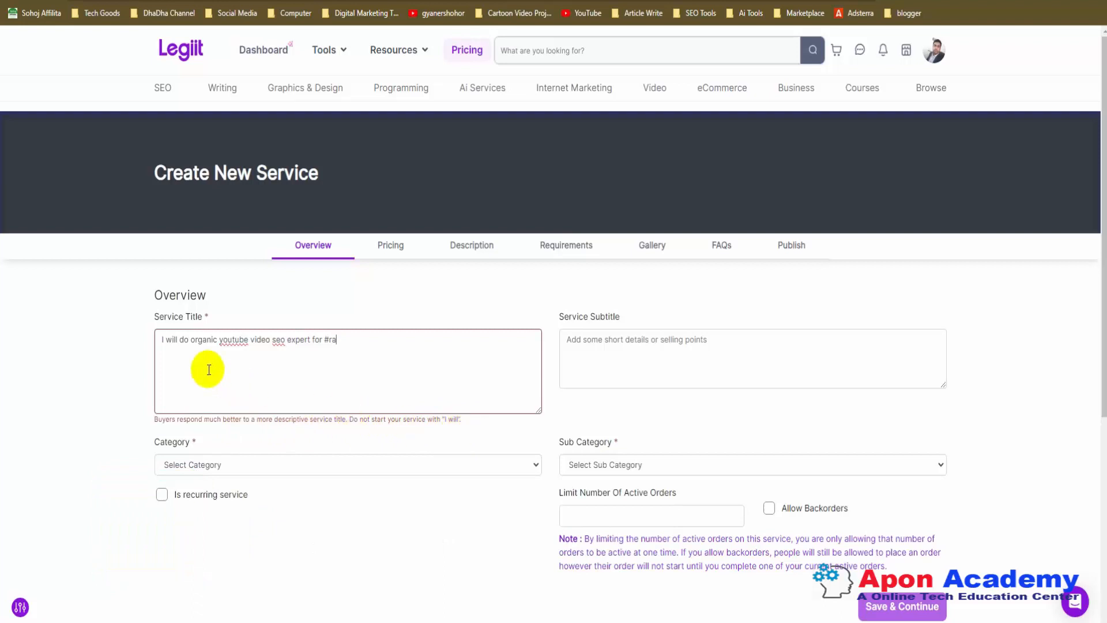
Remove "I will" from the service title and reword it as "do organic youtube SEO expert for rank on top 10".
left_click_drag(180, 341, 116, 341)
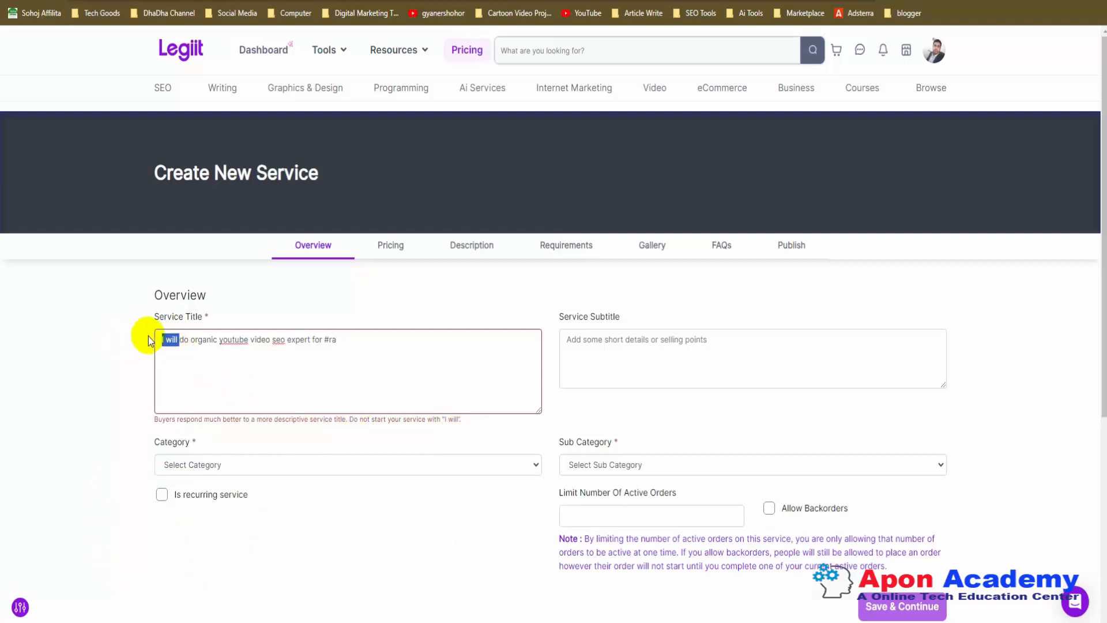
key("BackSpace")
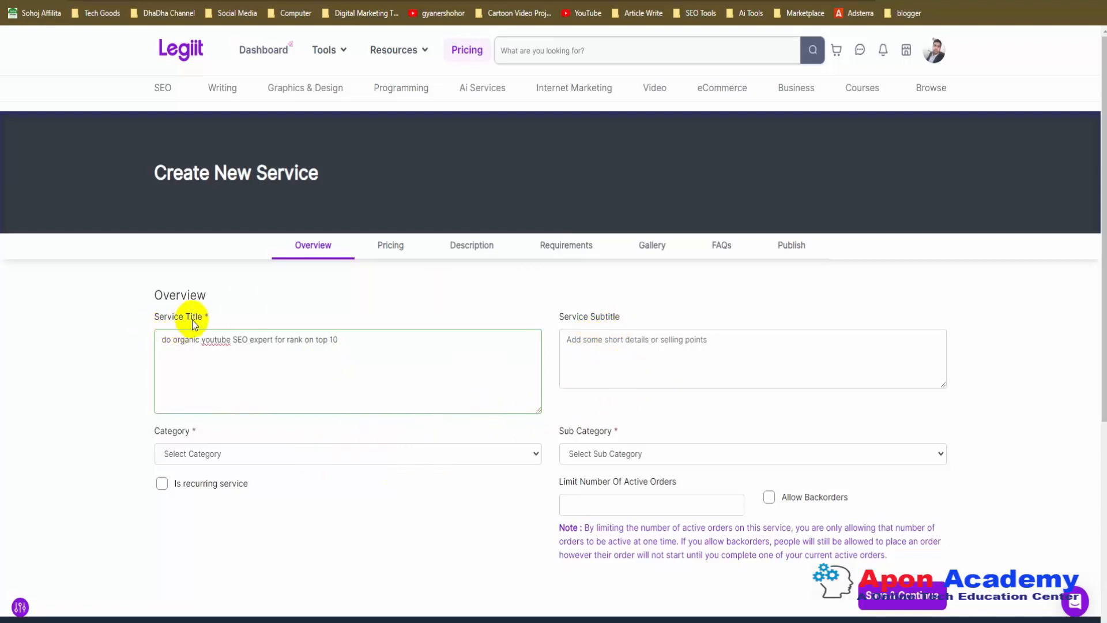
left_click_drag(204, 315, 218, 316)
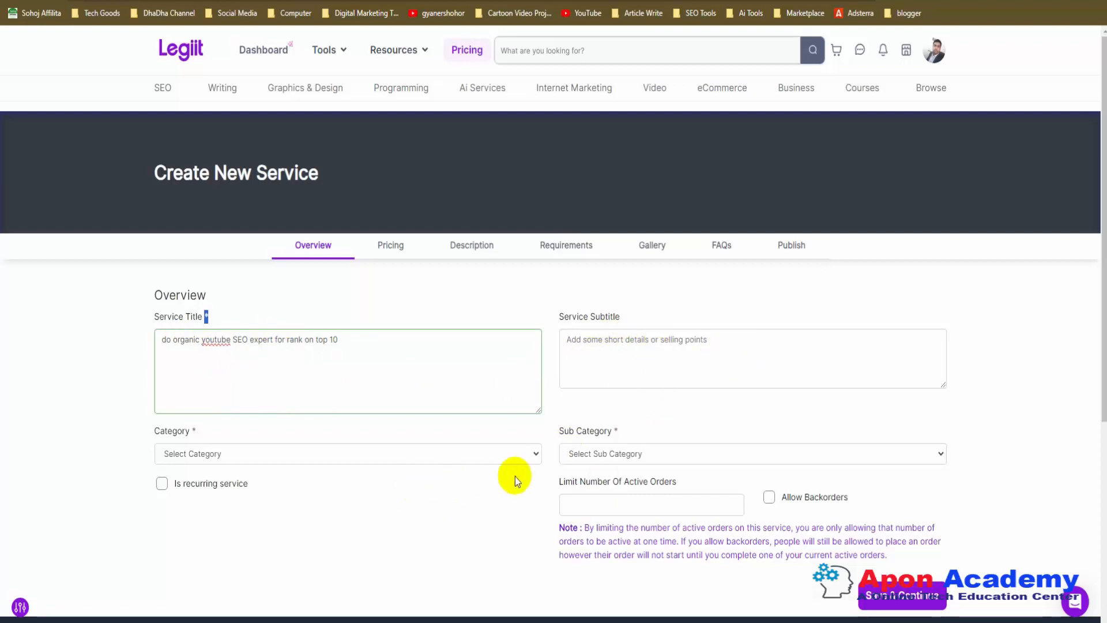
Set category SEO and sub category Video SEO, retitle the service "do organic YouTube Video SEO for rank on top 🚀", and save the overview.
left_click(537, 452)
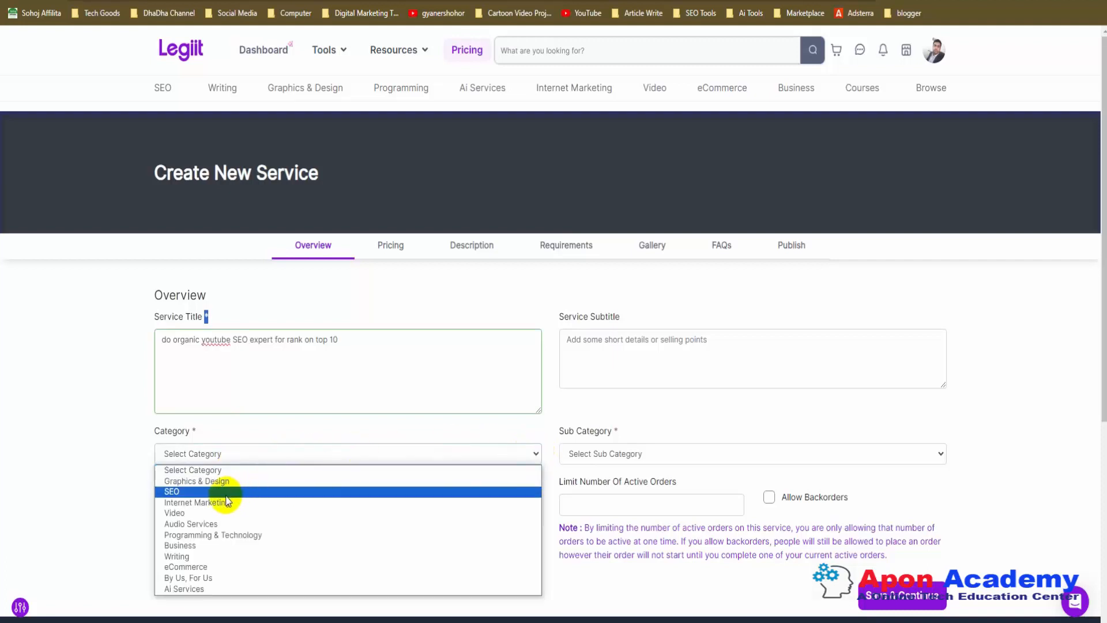
left_click(182, 493)
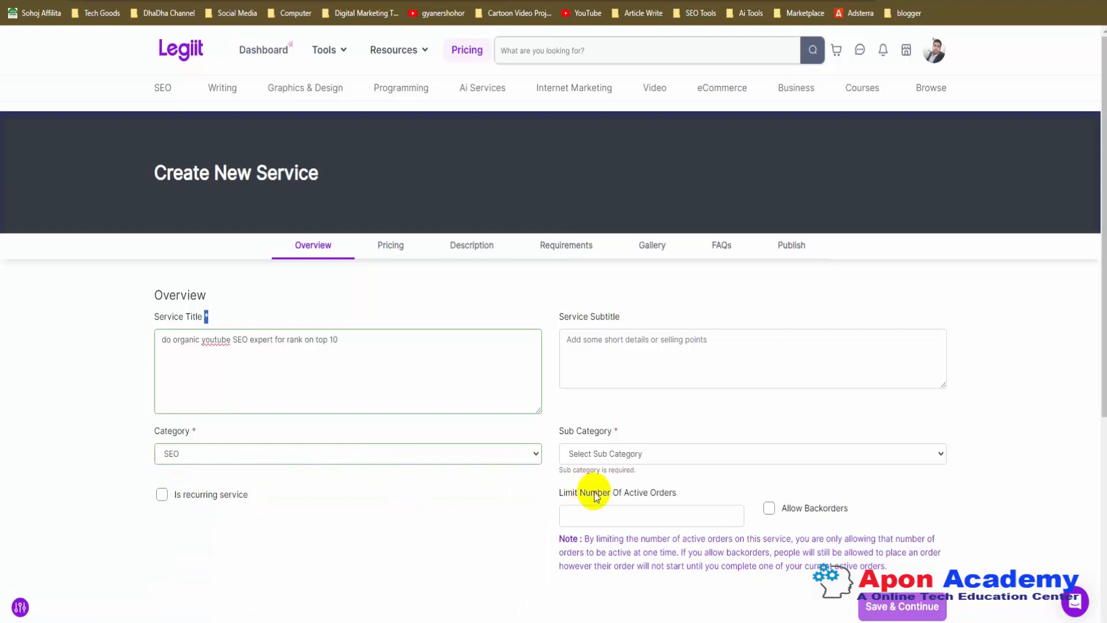
left_click(750, 456)
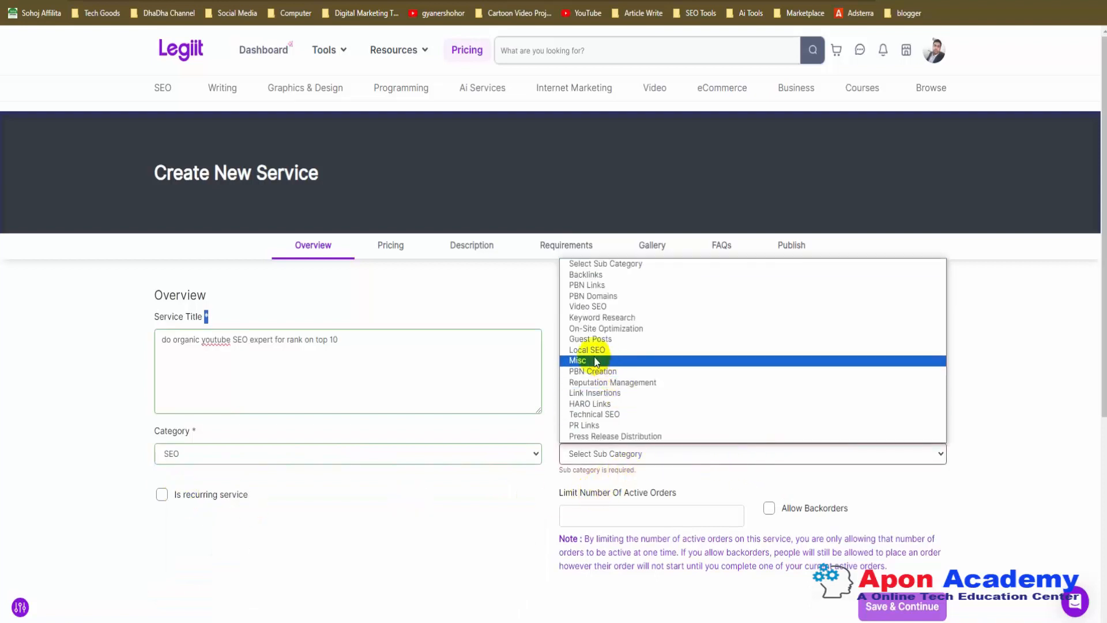
left_click(585, 308)
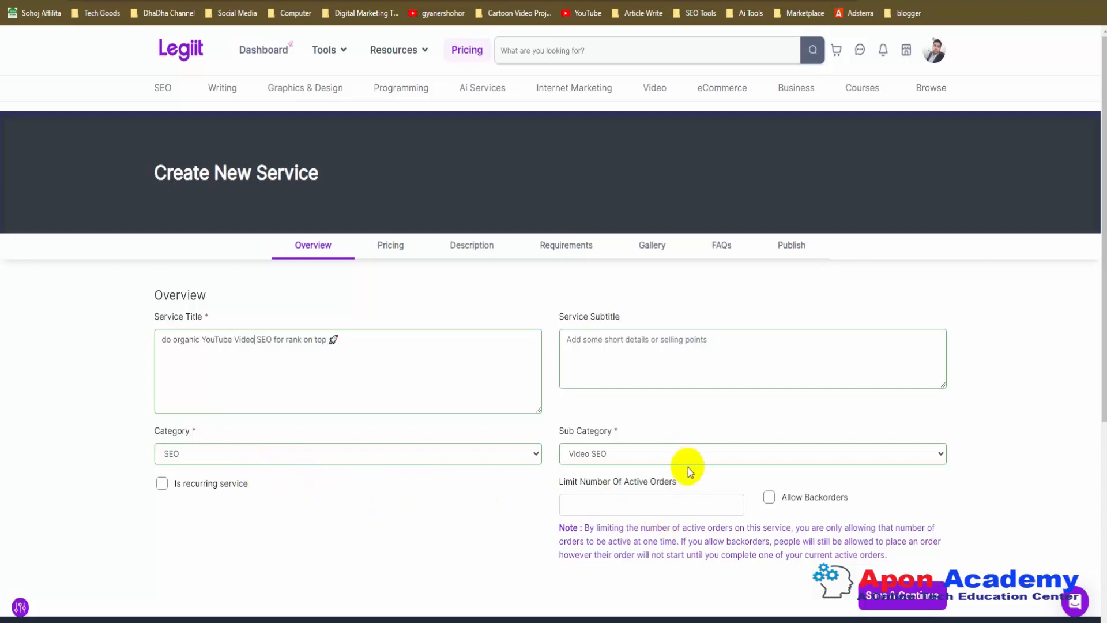
left_click(903, 601)
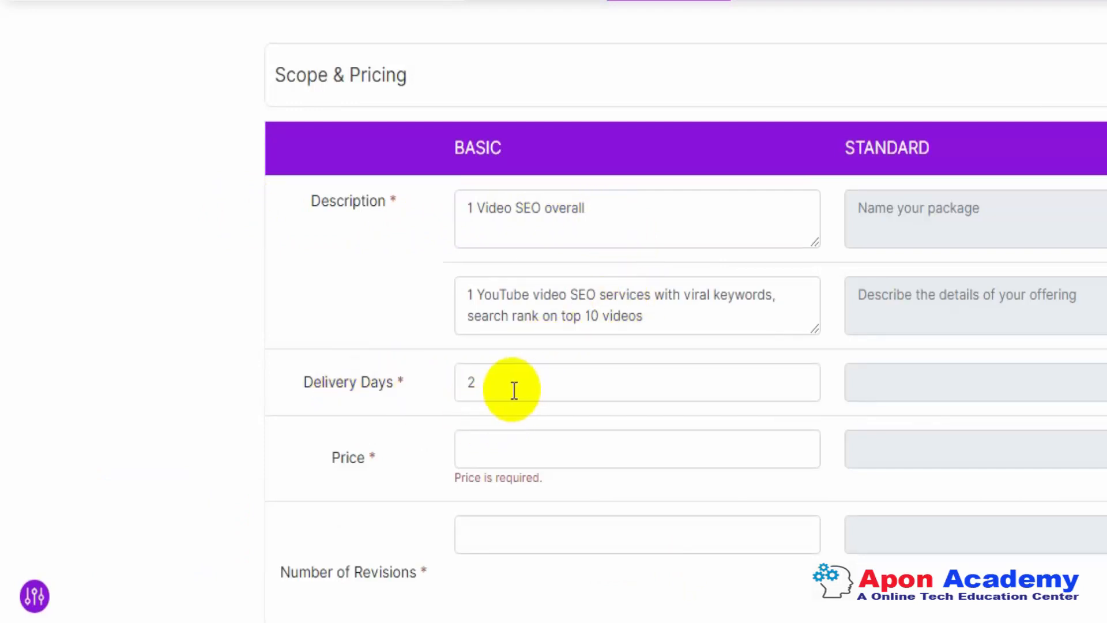
Set the Basic package's price to 6 and its number of revisions to 3.
left_click(494, 443)
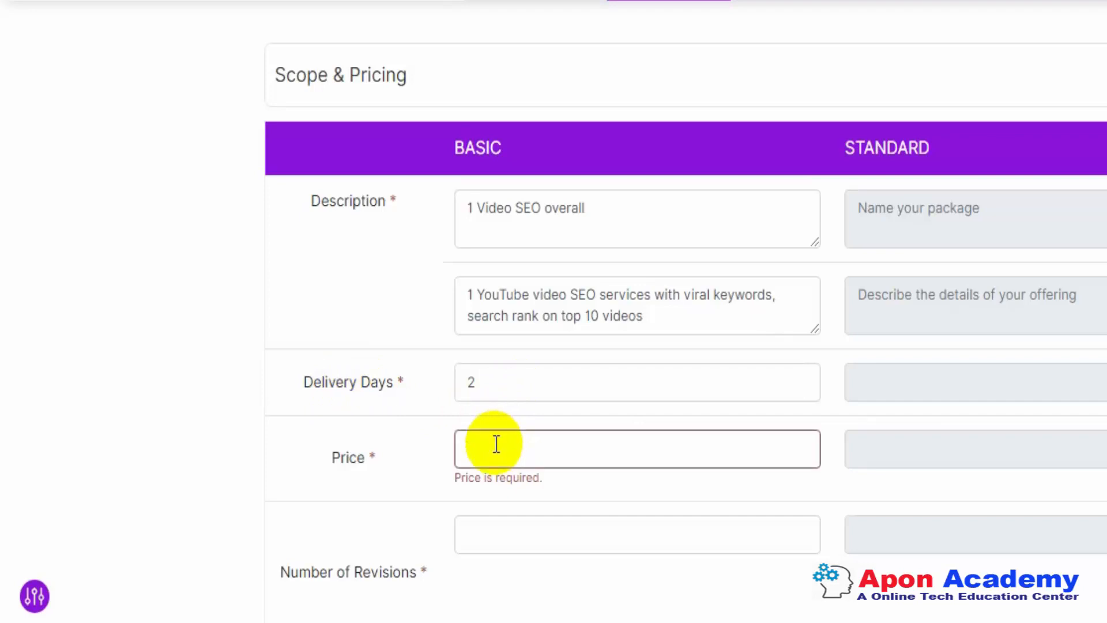
type("5")
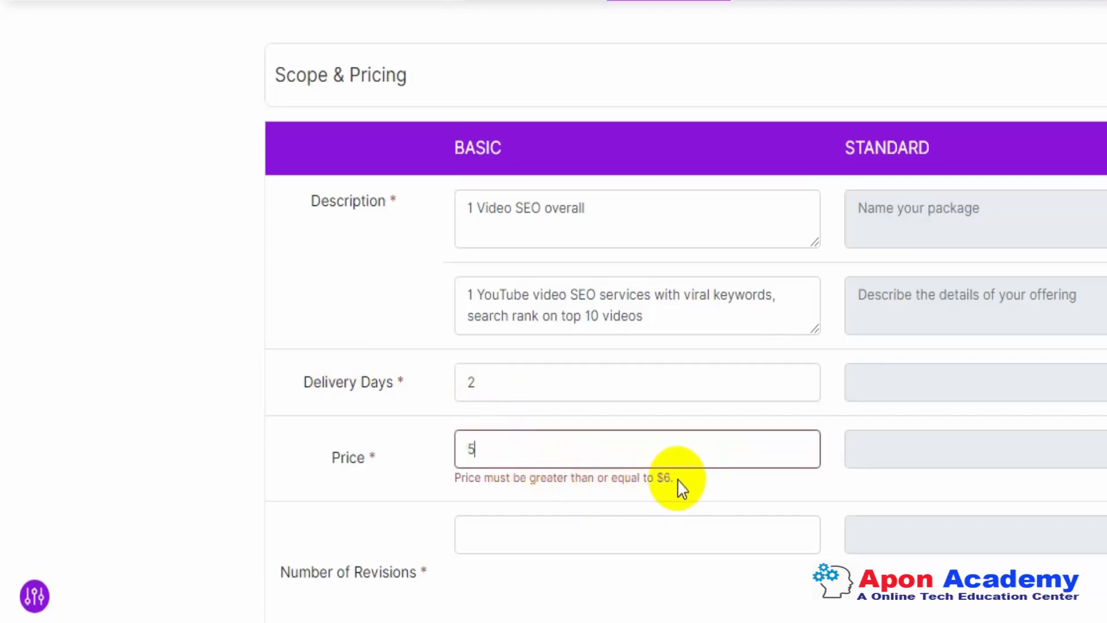
left_click_drag(502, 448, 455, 454)
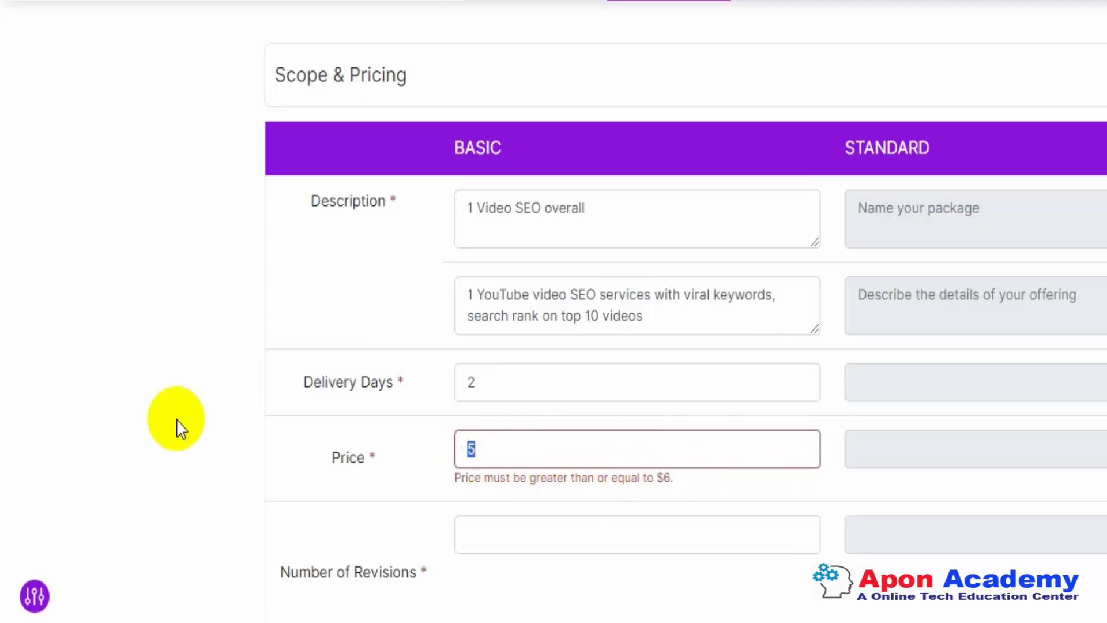
type("6")
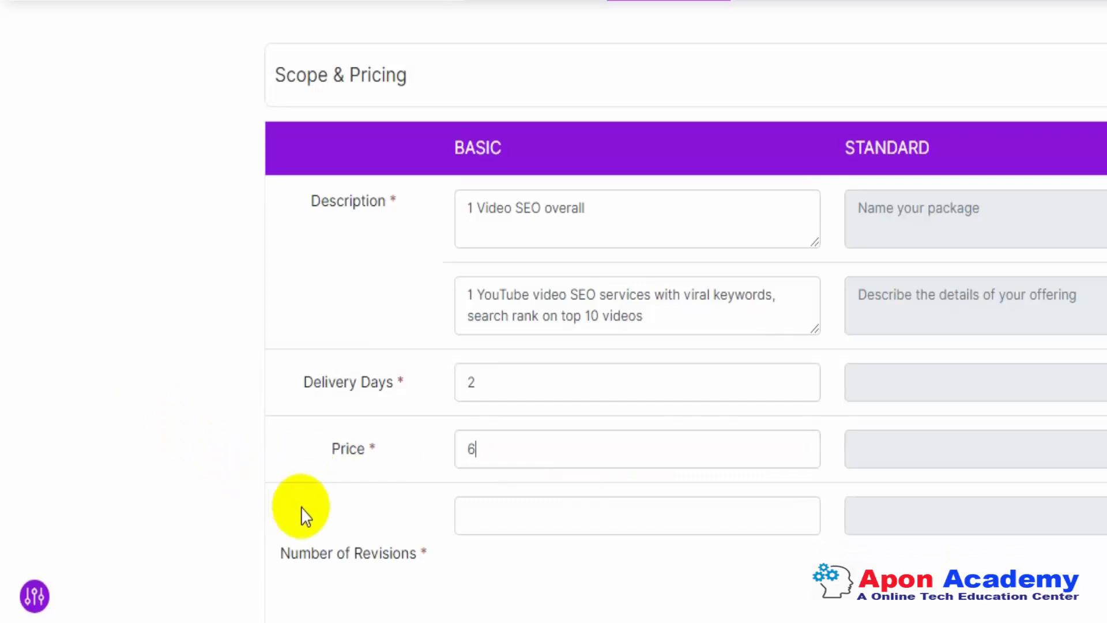
left_click(517, 522)
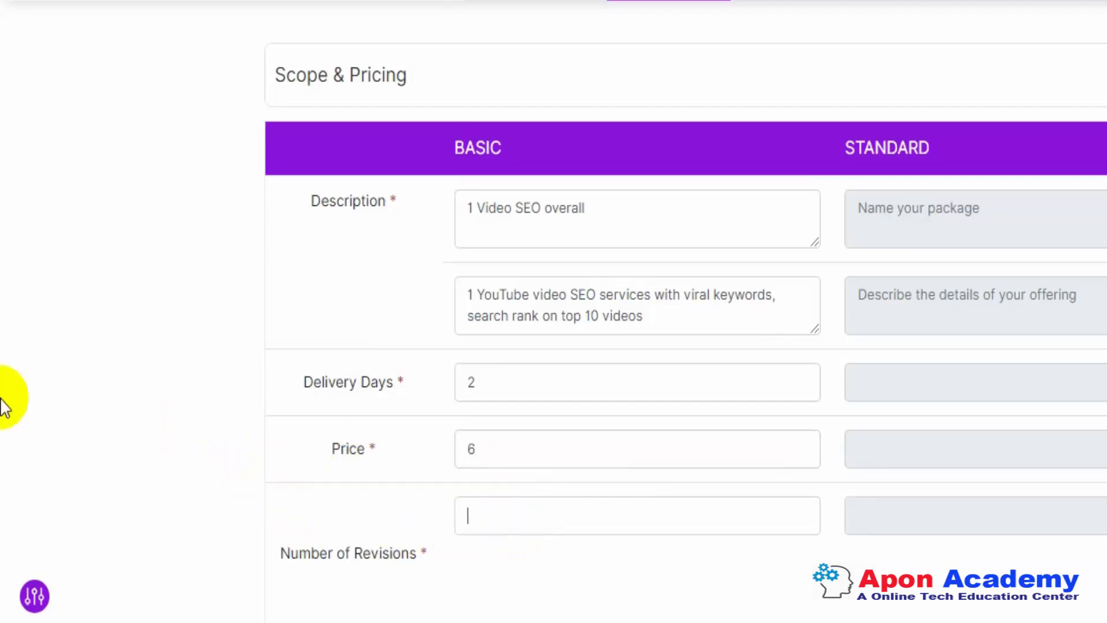
type("3")
key("BackSpace")
type("3")
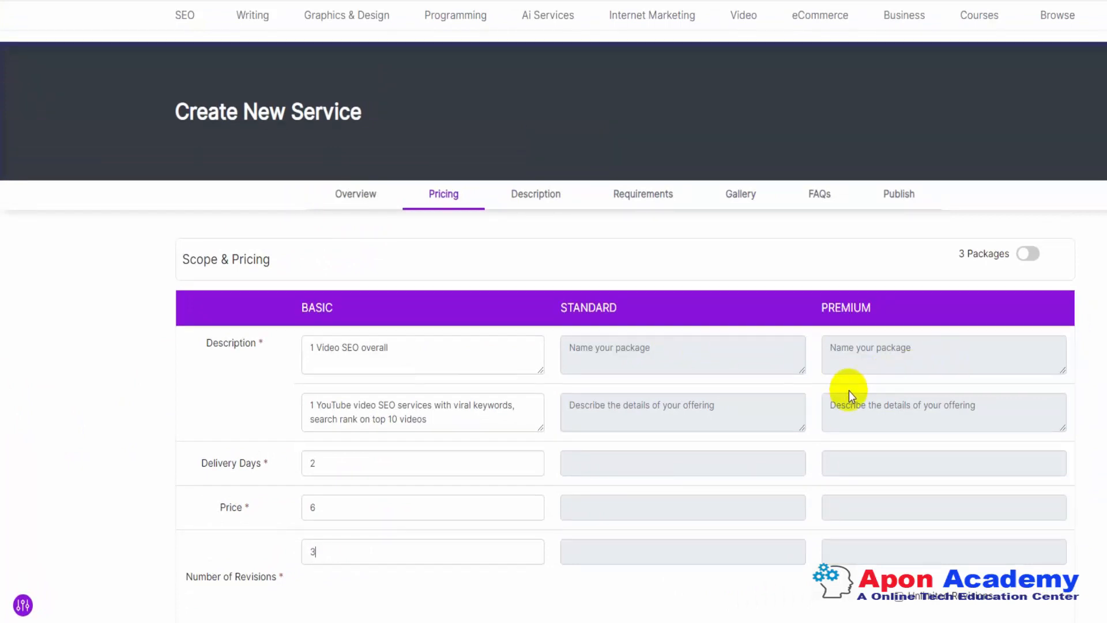
Enable 3 packages and give Standard 3 delivery days, price 20, 4 revisions, and Premium 5 delivery days, price 35, 5 revisions.
scroll(848, 390, "down", 3)
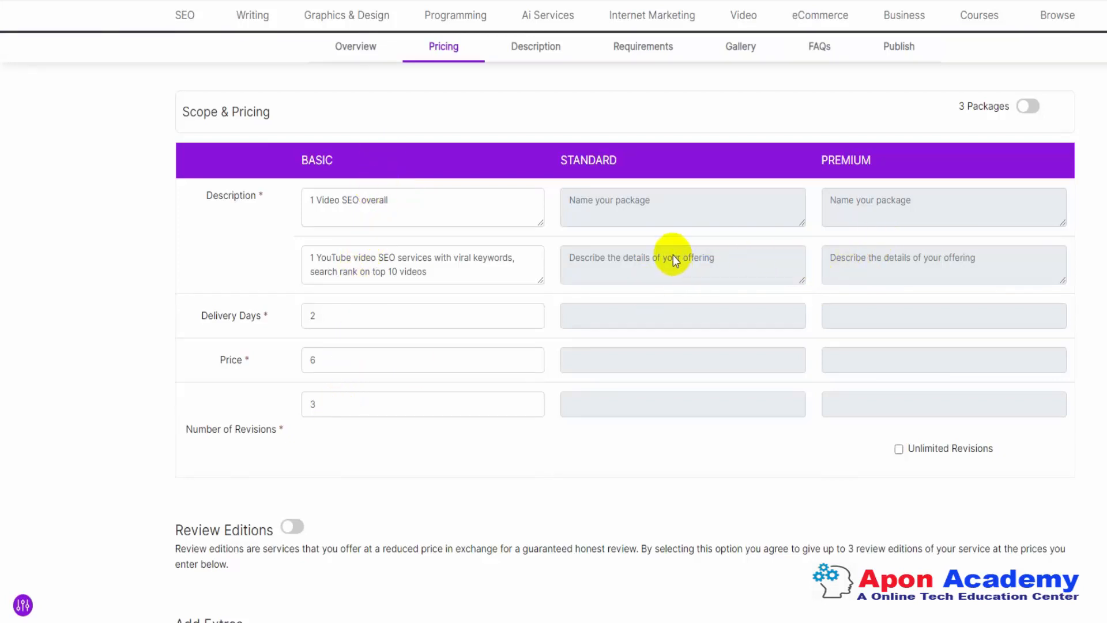
left_click(1029, 111)
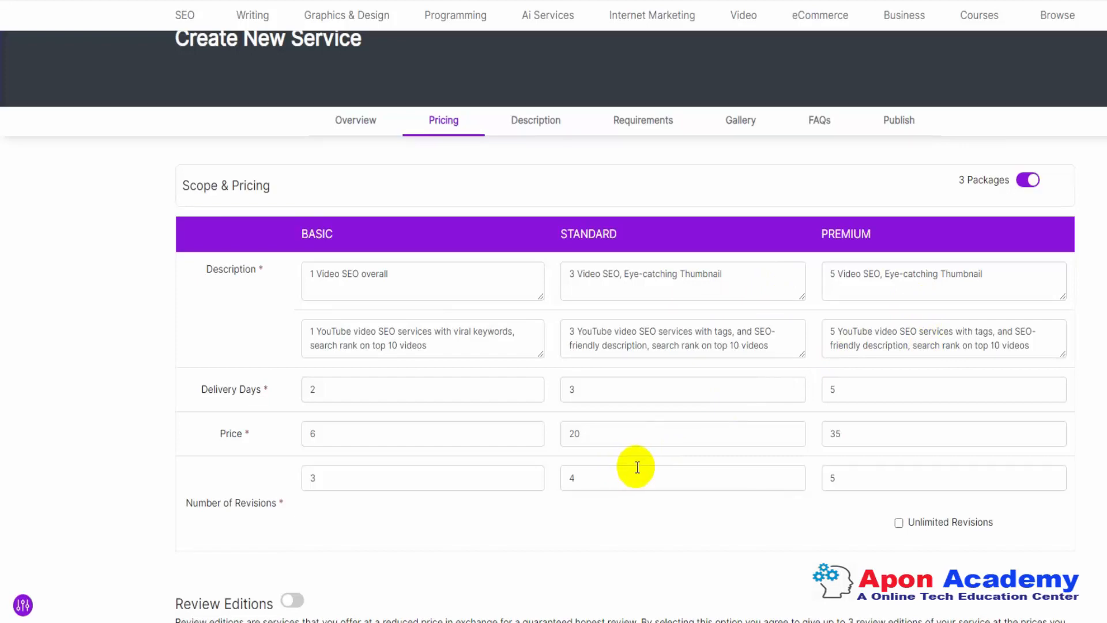
scroll(571, 512, "down", 2)
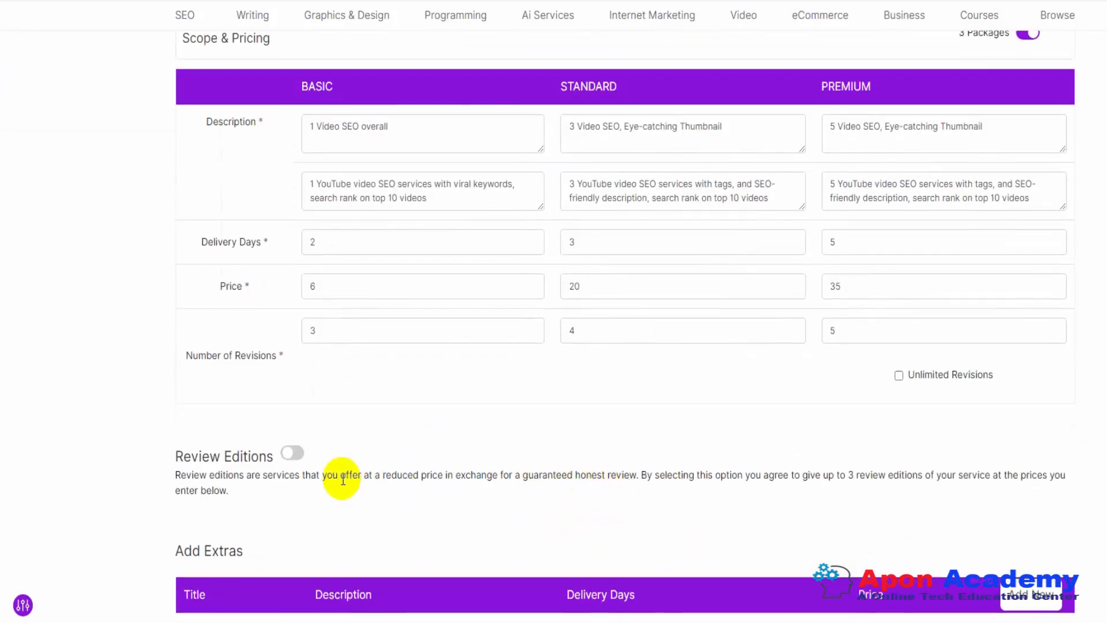
scroll(548, 459, "down", 2)
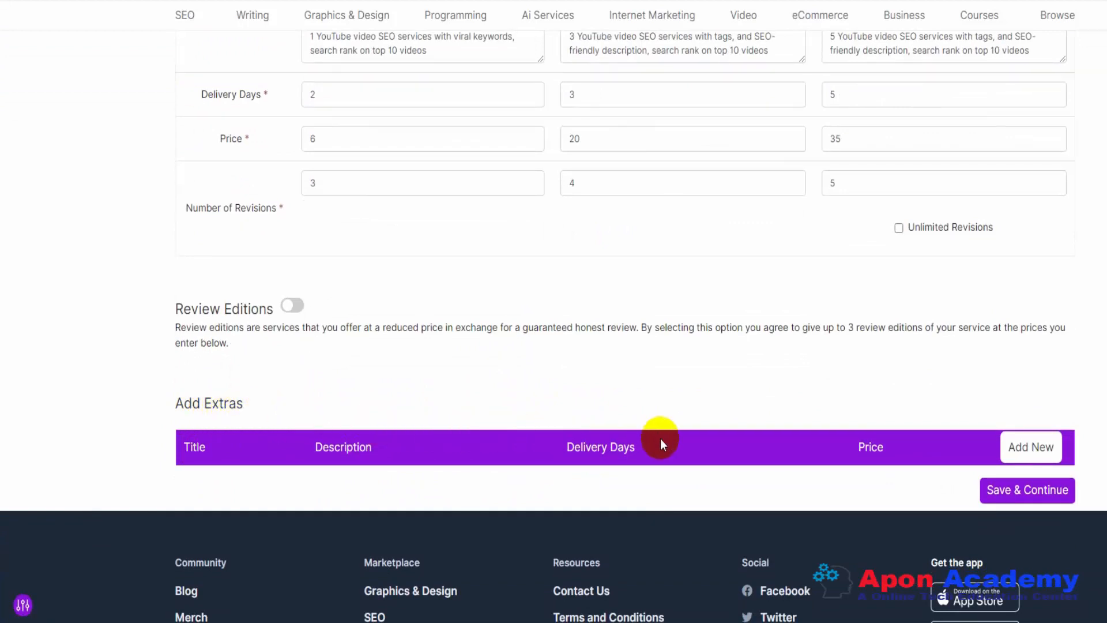
left_click(1031, 448)
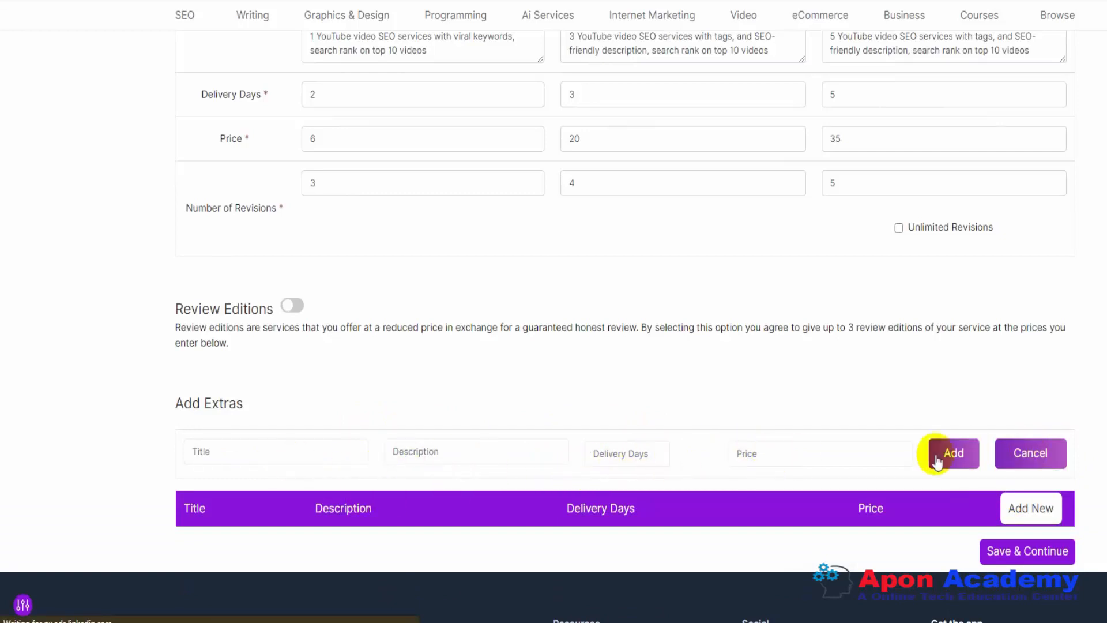
left_click(1023, 456)
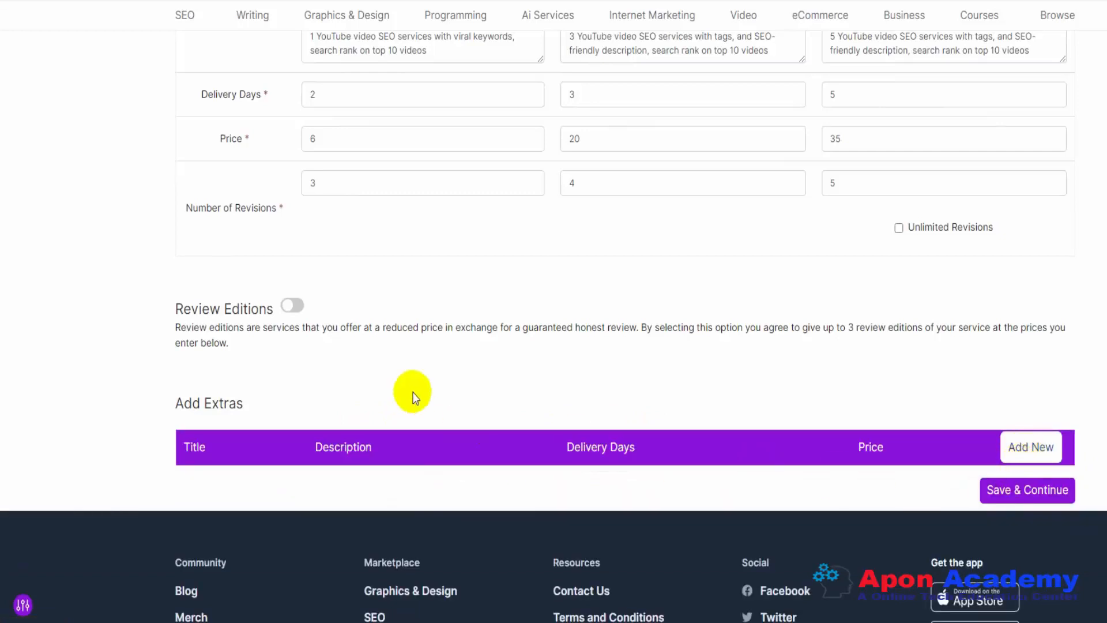
Save the package pricing and continue to the service's description section.
scroll(645, 317, "up", 3)
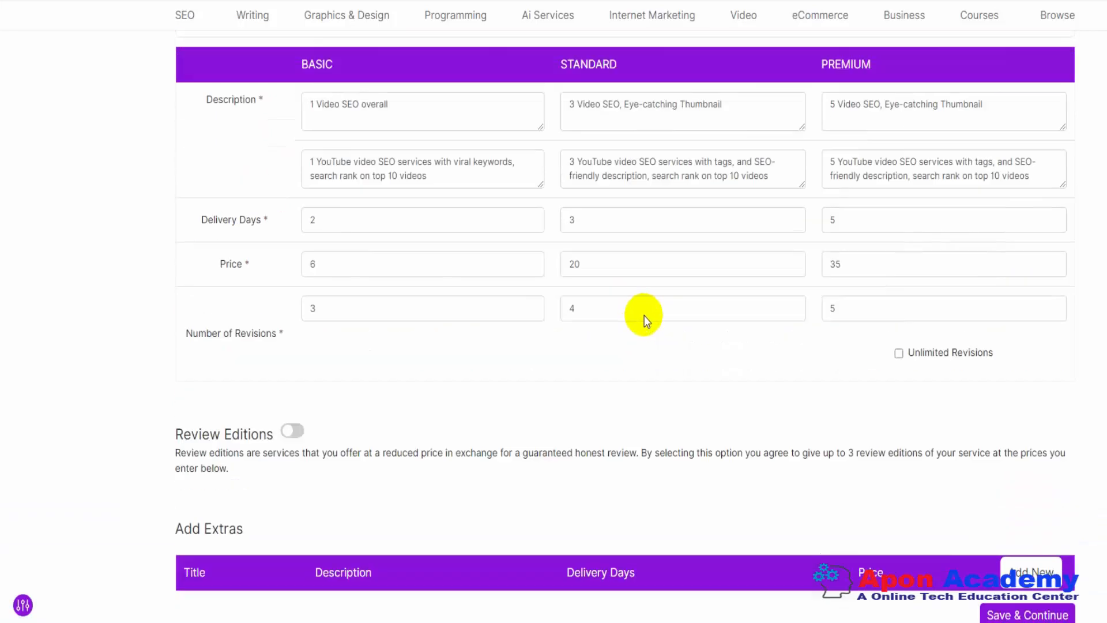
scroll(644, 317, "down", 4)
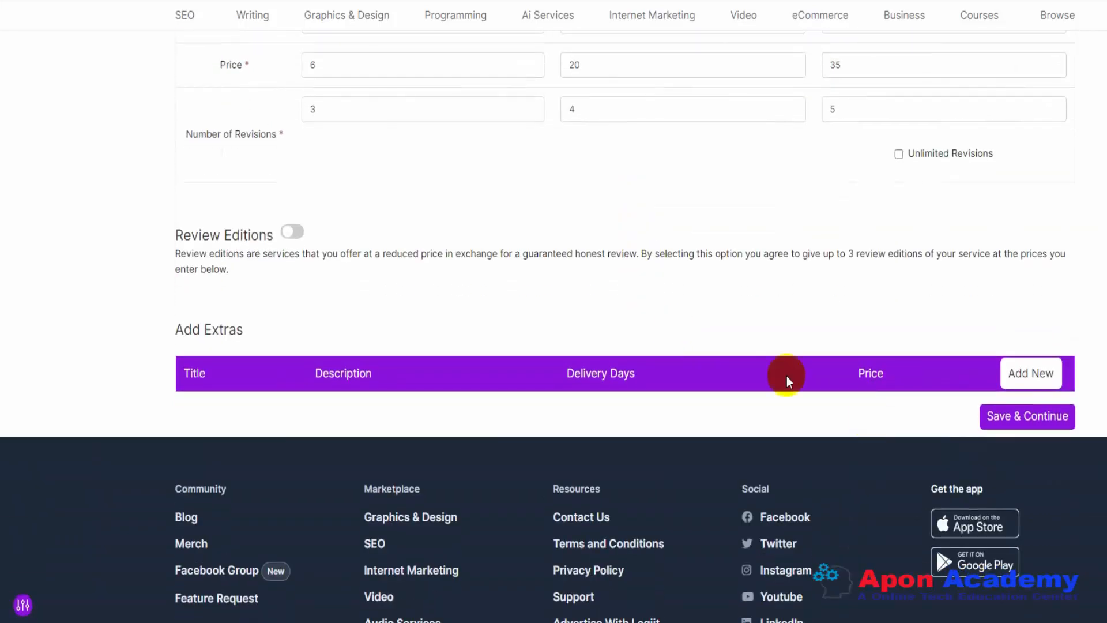
left_click(1025, 422)
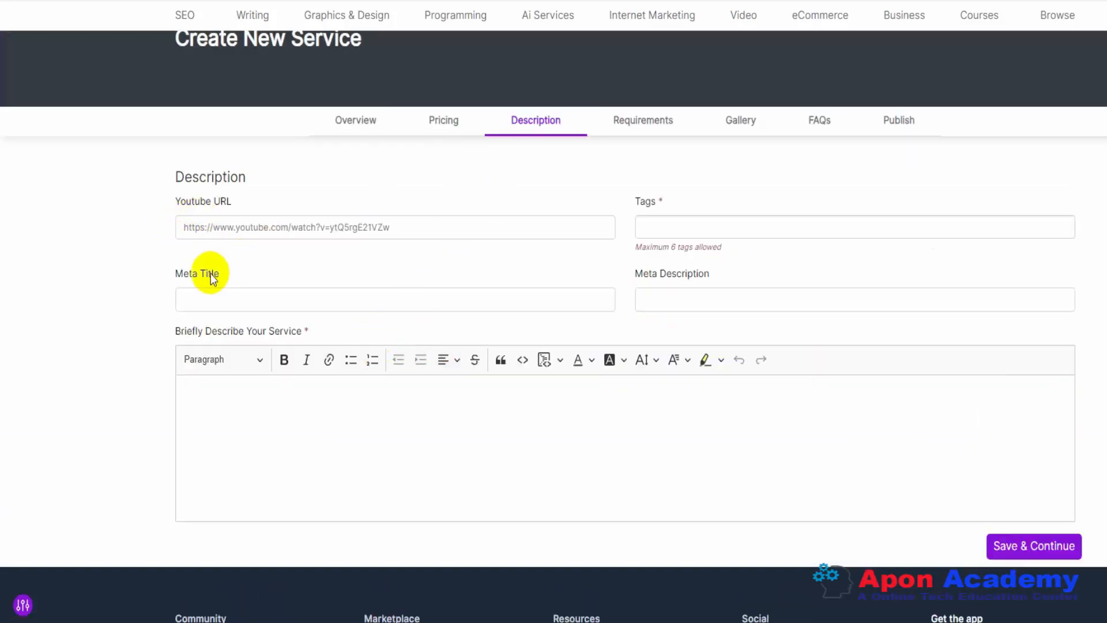
Add the tags youtube video seo, Youtube SEO, youtube marketing, youtube manager, Channel SEO and video promotion to the service.
scroll(151, 285, "up", 1)
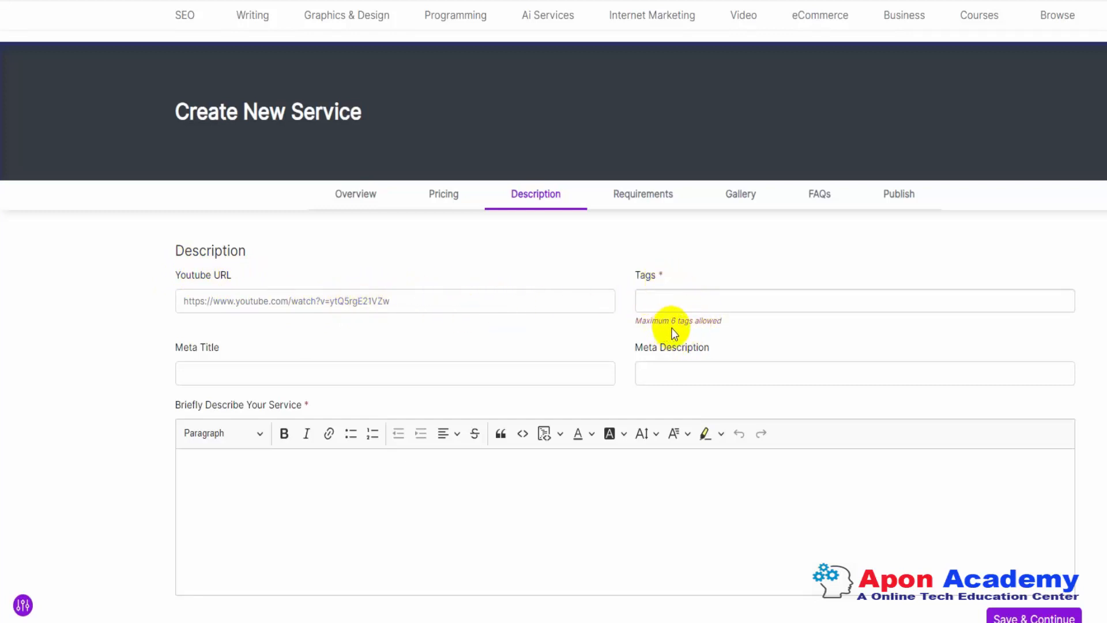
left_click(678, 296)
left_click(693, 298)
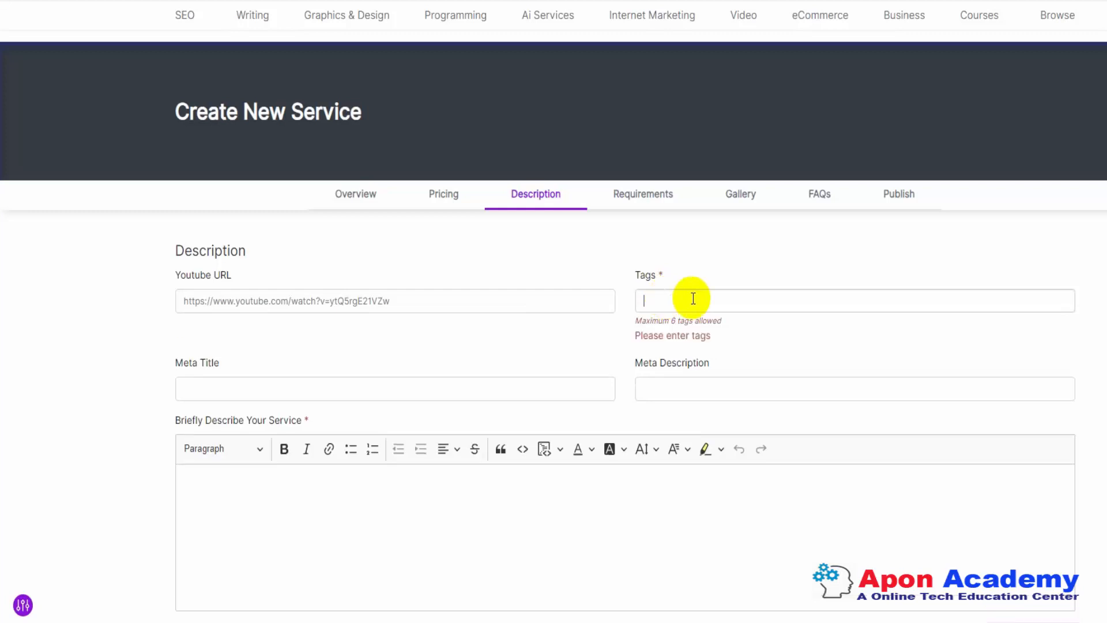
type("youtube video seo")
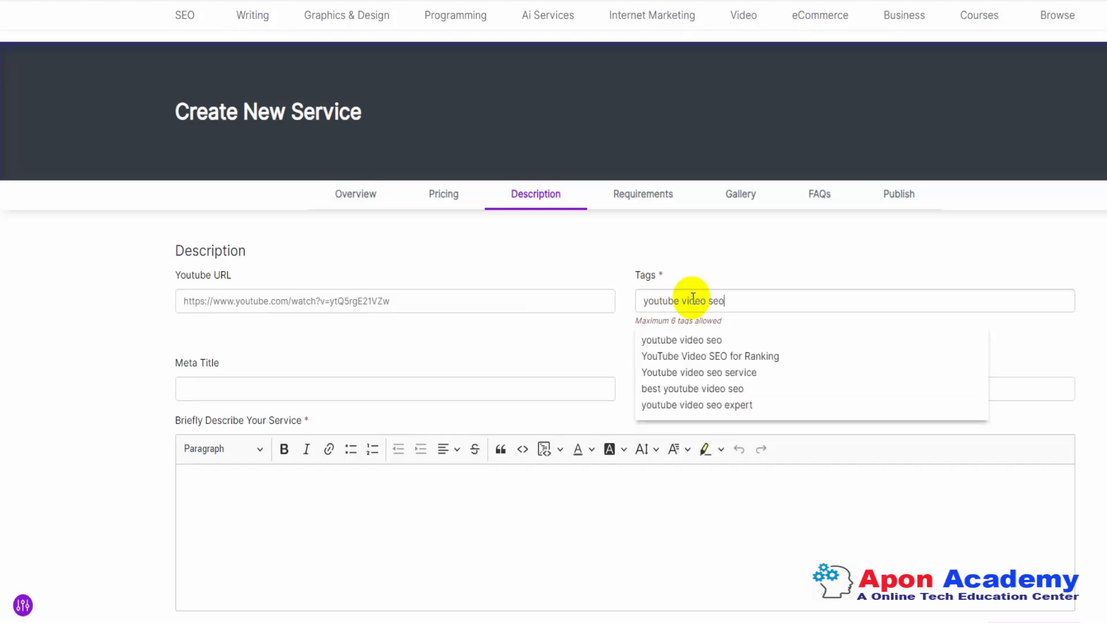
key("Return")
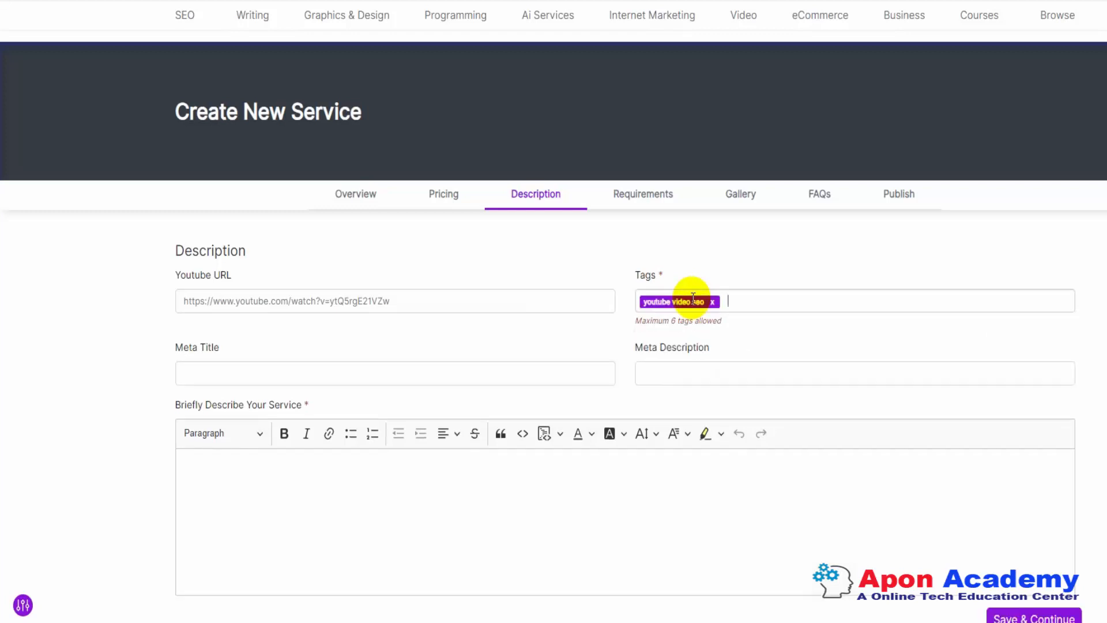
key("alt+Tab")
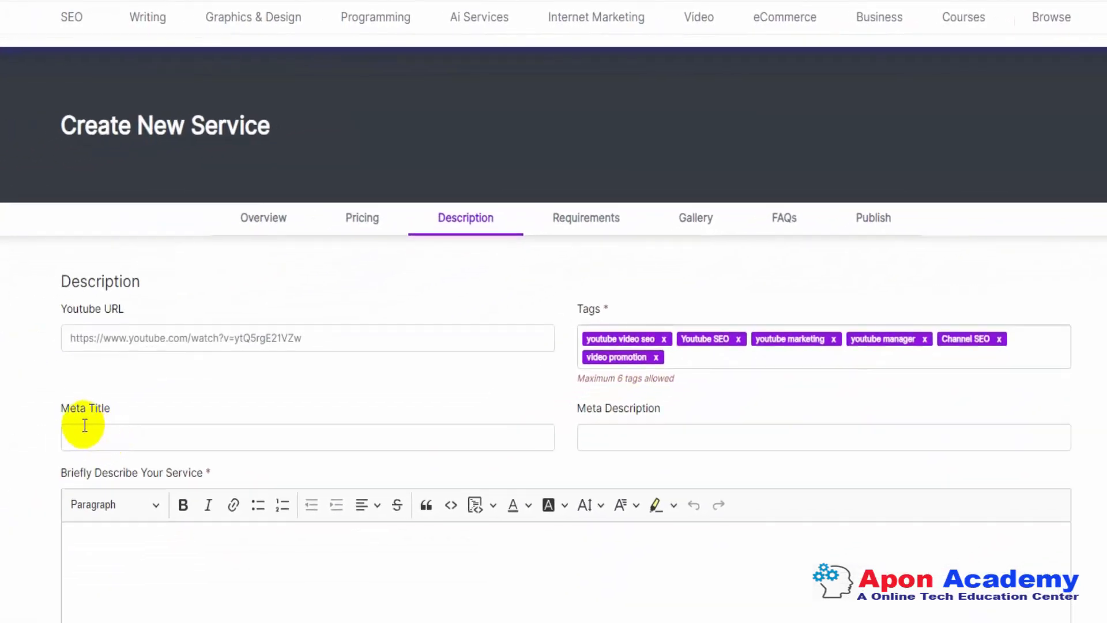
Set the meta title to "YouTube Video SEO for Rank on top 10 Videos" and the meta description to "youtube video SEO expert optimization and channel monetization".
left_click(121, 440)
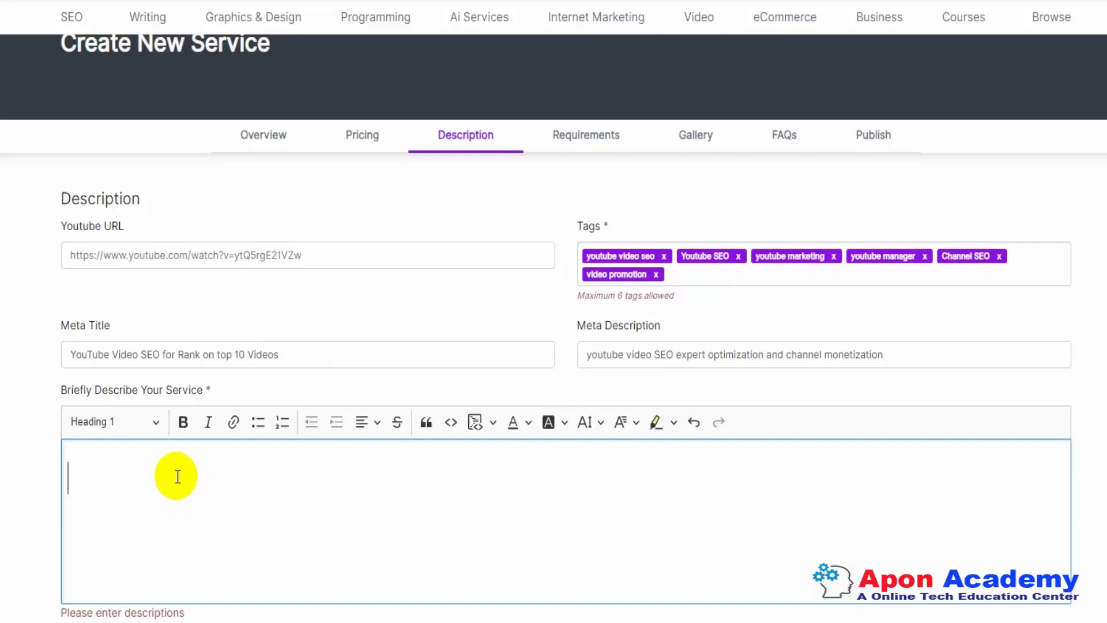
Copy the service text from the welcome heading through the closing signature in the Google Docs document into the Legiit service description.
left_click(65, 476)
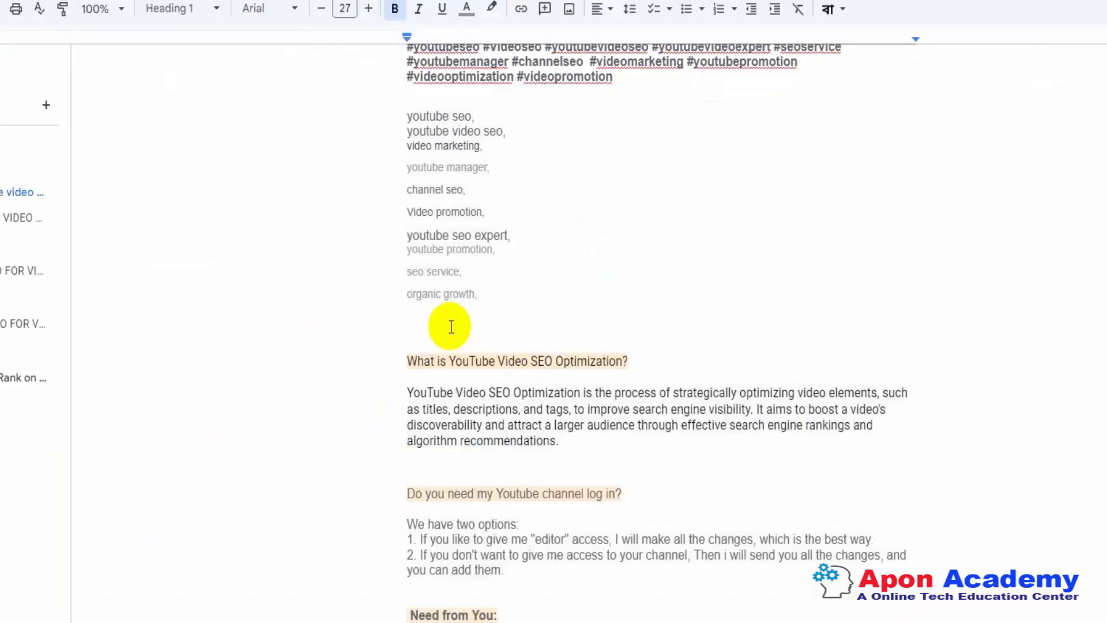
scroll(445, 323, "up", 10)
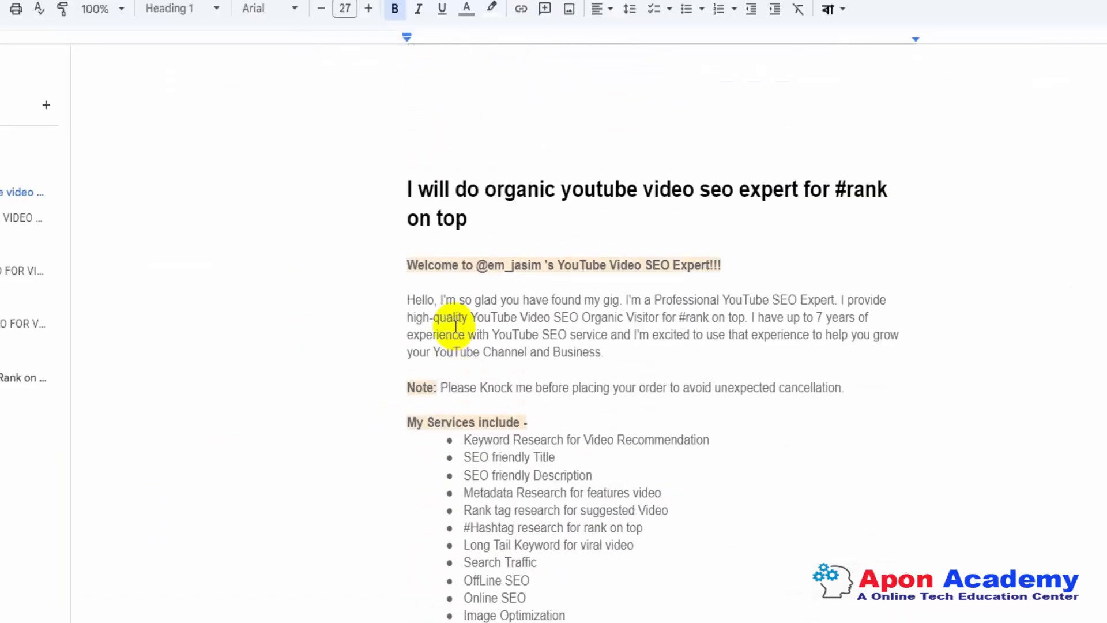
left_click_drag(408, 265, 573, 597)
scroll(573, 586, "down", 12)
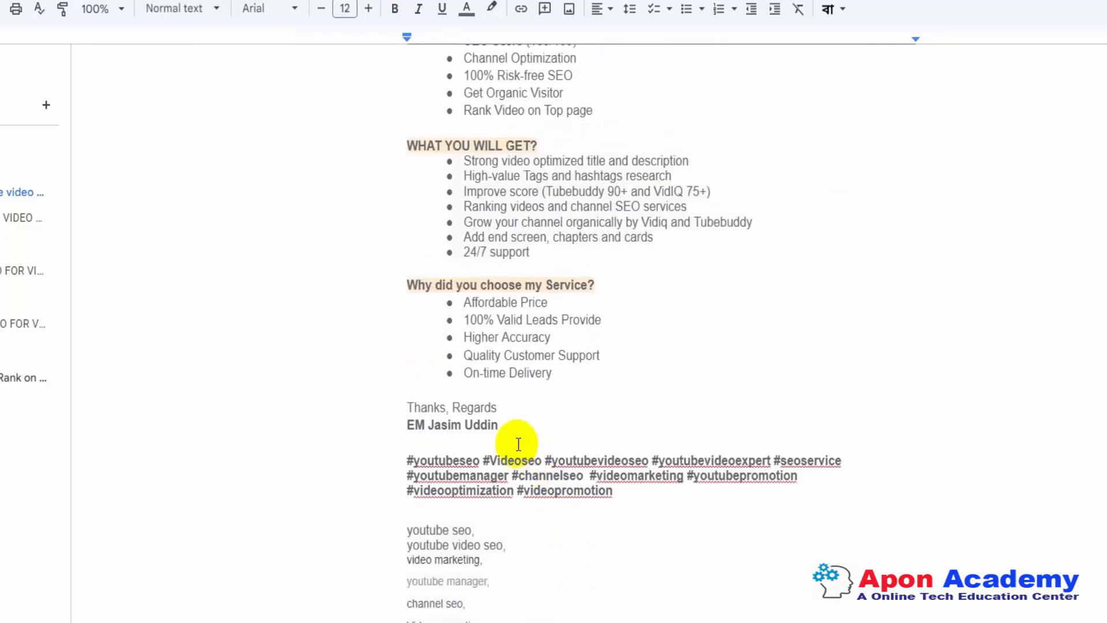
left_click(512, 427, "shift")
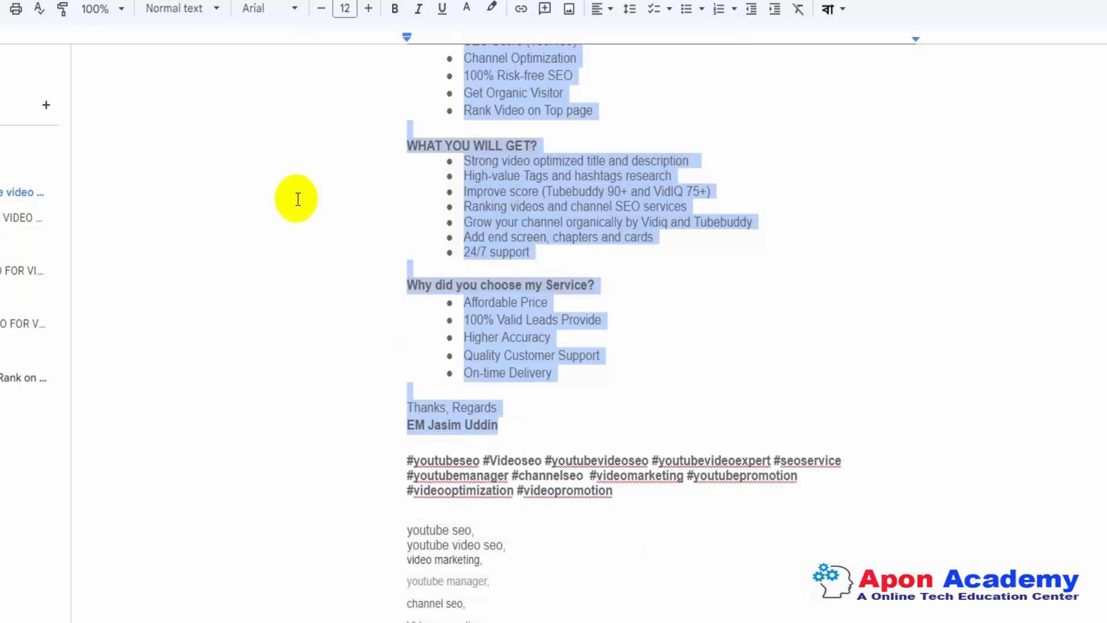
left_click(173, 1)
left_click(268, 508)
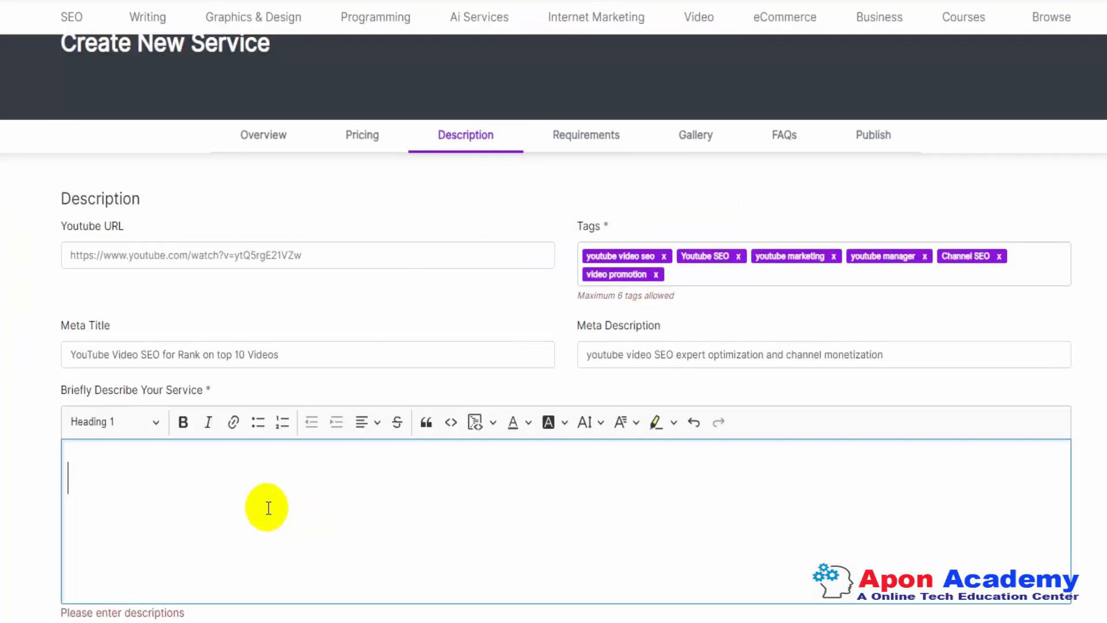
key("ctrl+v")
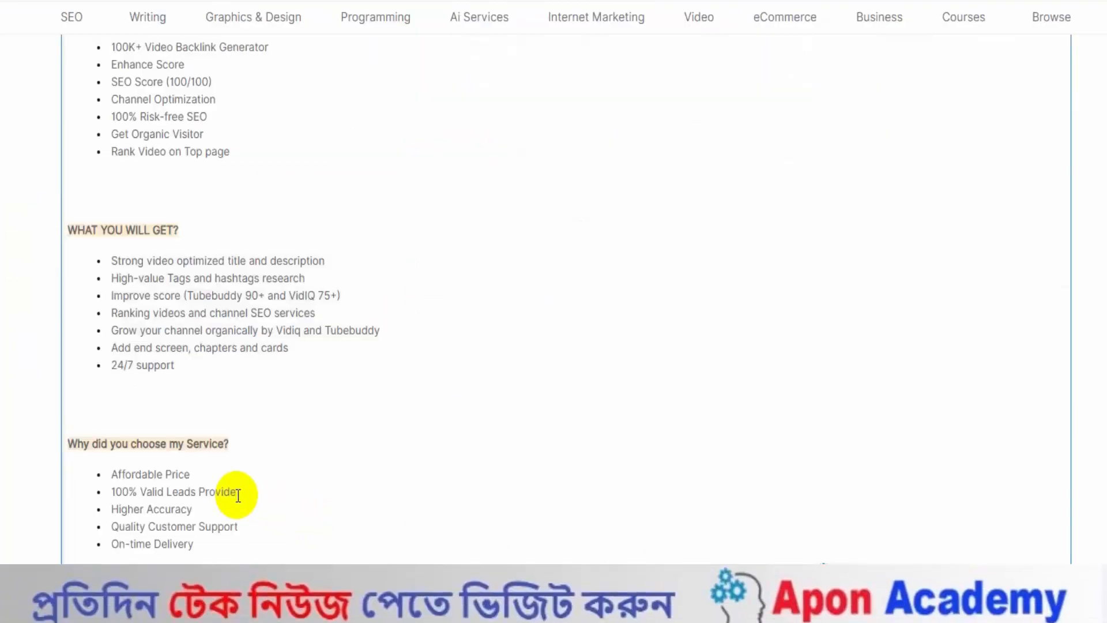
Remove the @ before the seller's username and the empty lines between the sections of the service description.
key("BackSpace")
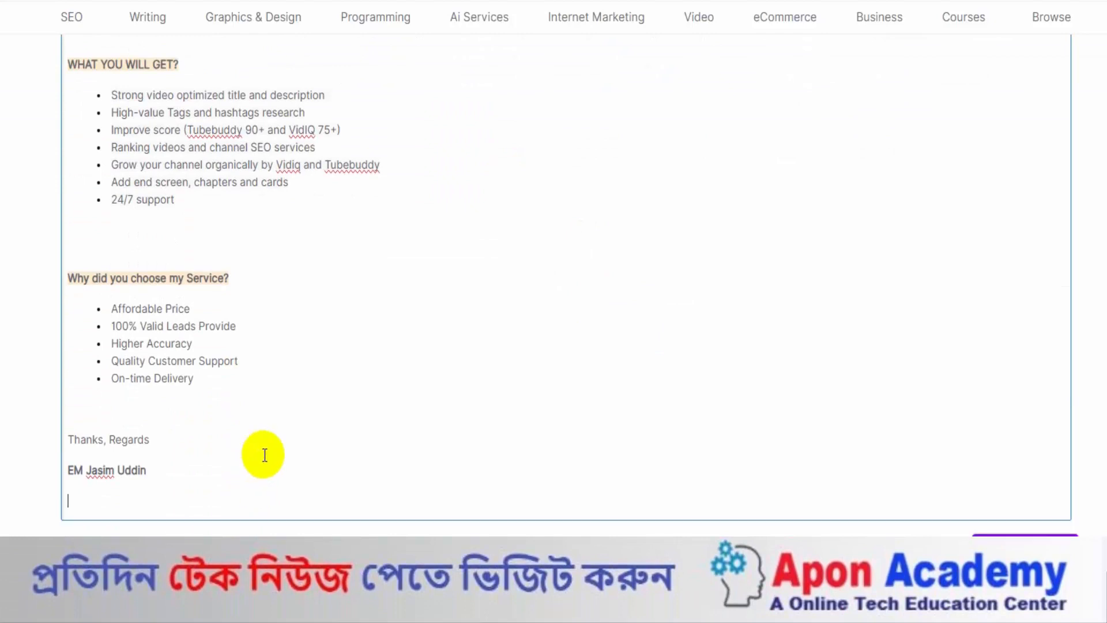
left_click(136, 403)
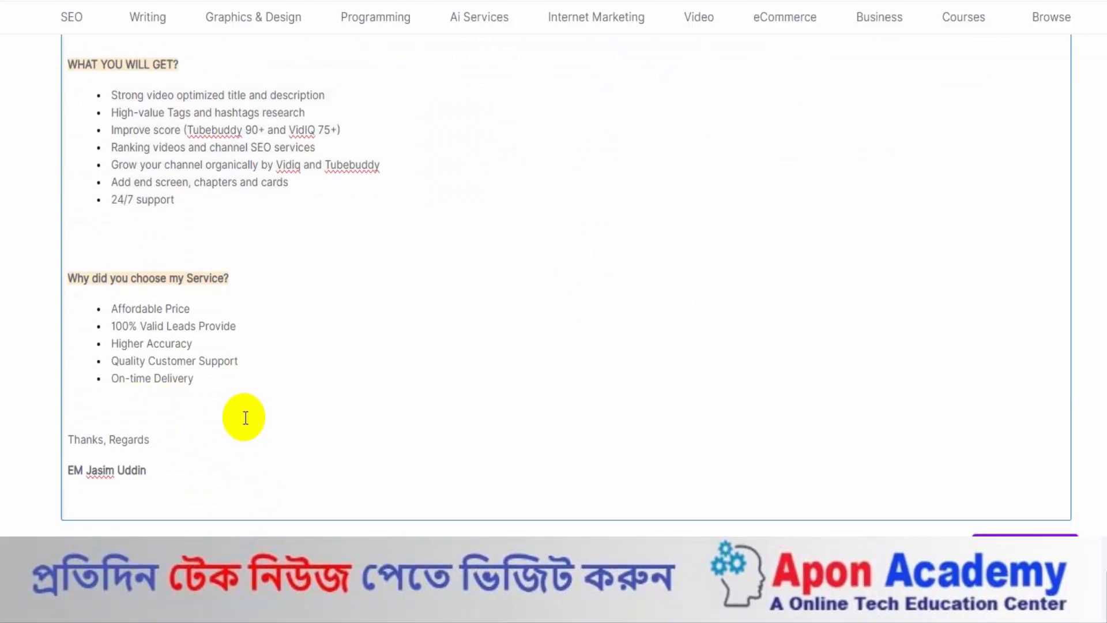
key("BackSpace")
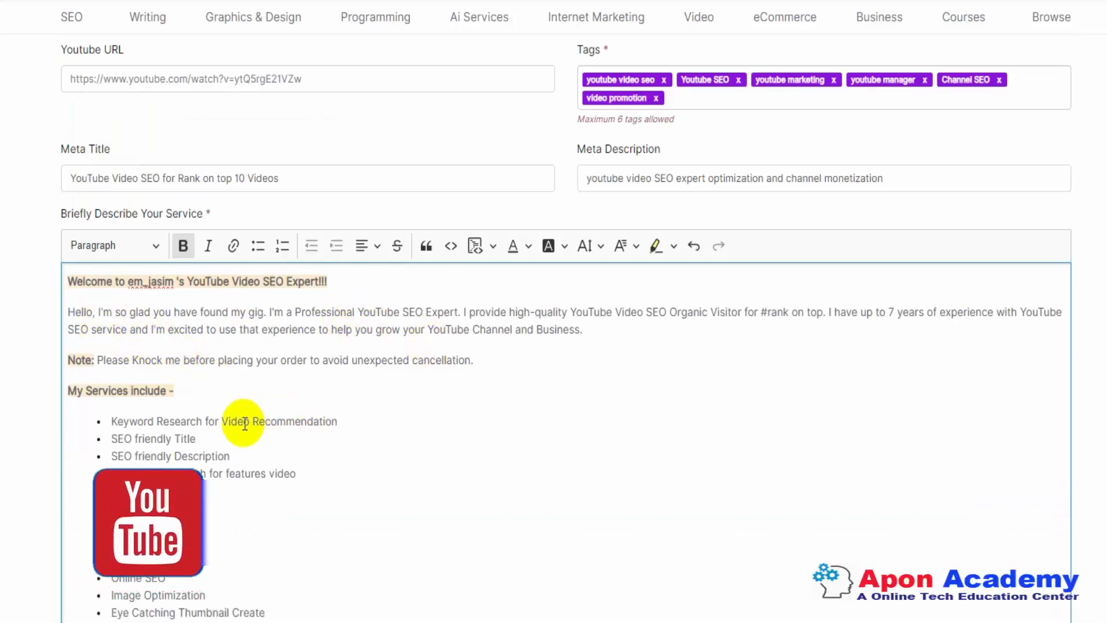
scroll(173, 439, "down", 3)
scroll(180, 299, "down", 3)
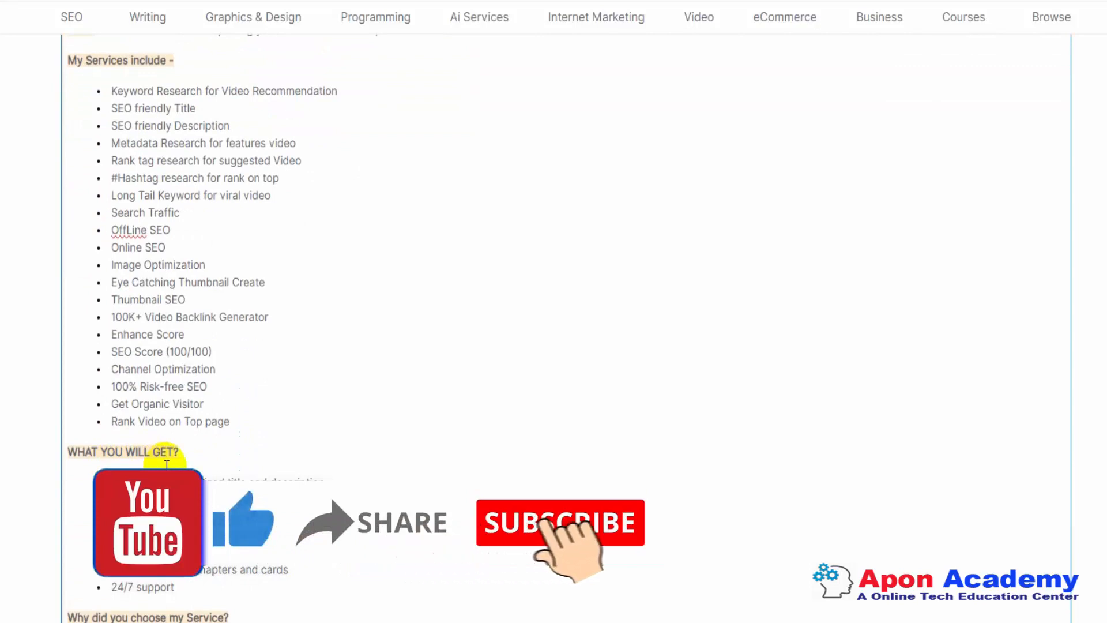
scroll(167, 461, "down", 3)
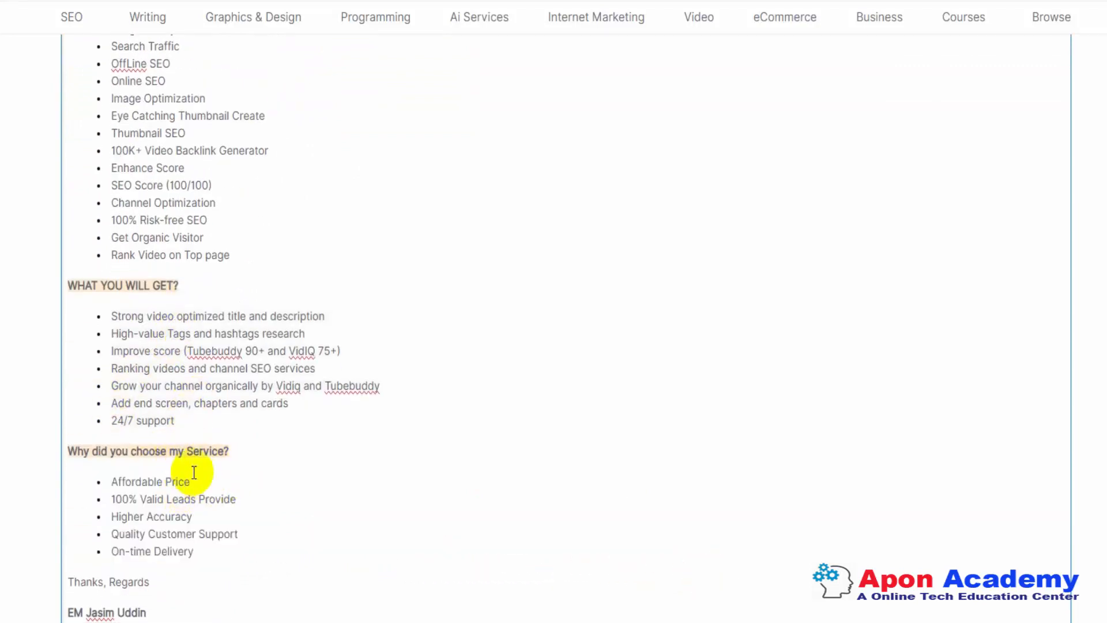
scroll(227, 461, "down", 3)
scroll(346, 369, "down", 2)
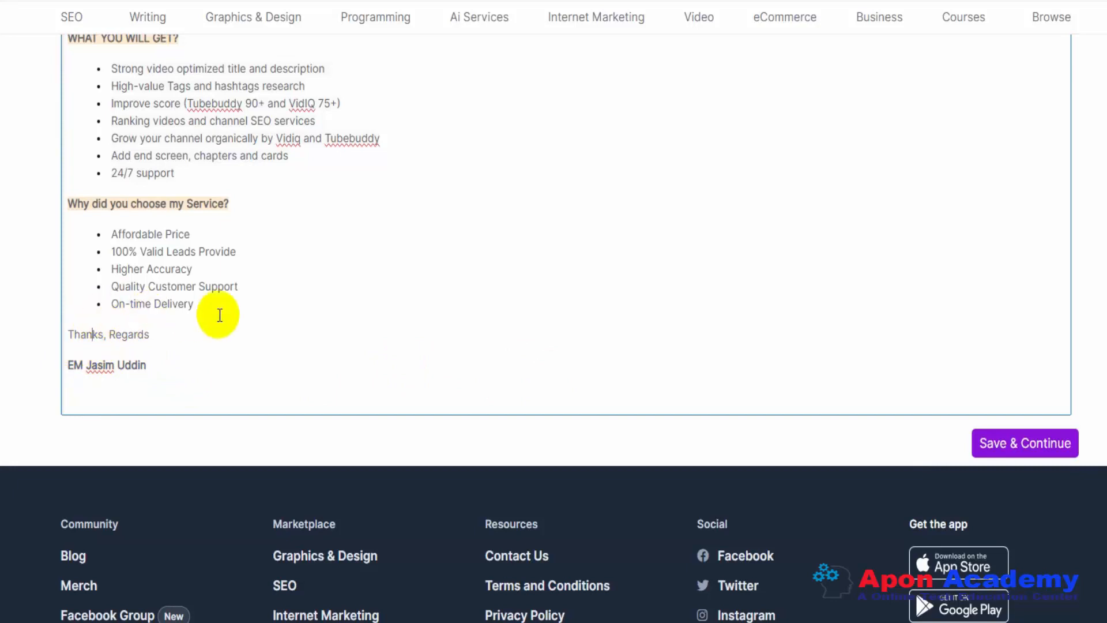
Insert a blank line above "Thanks, Regards", save the description and continue to the requirements section.
left_click(69, 334)
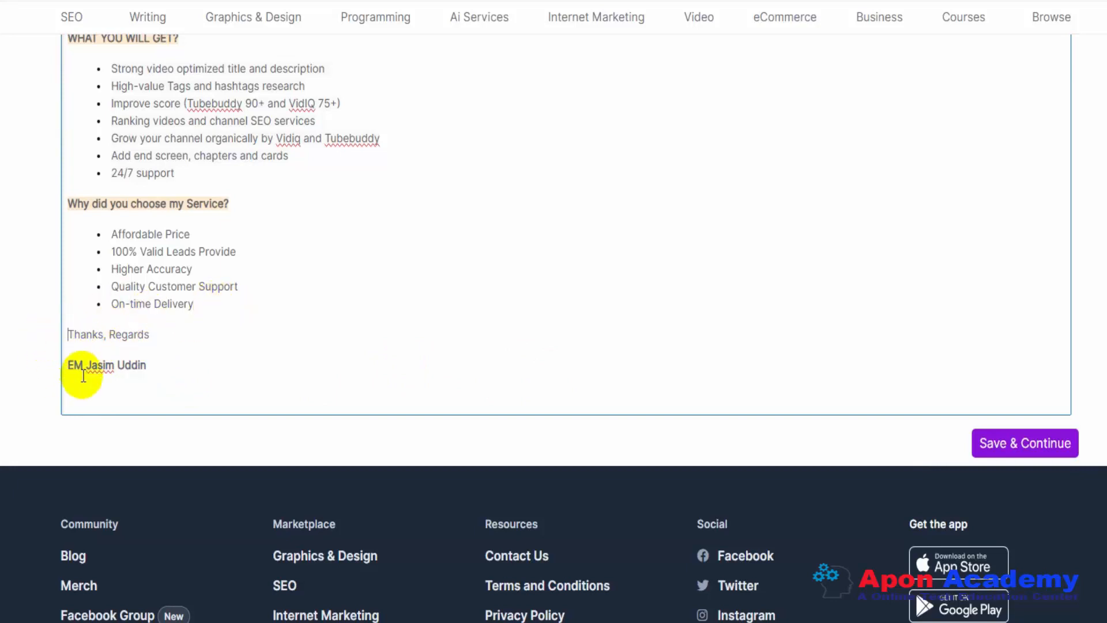
key("Return")
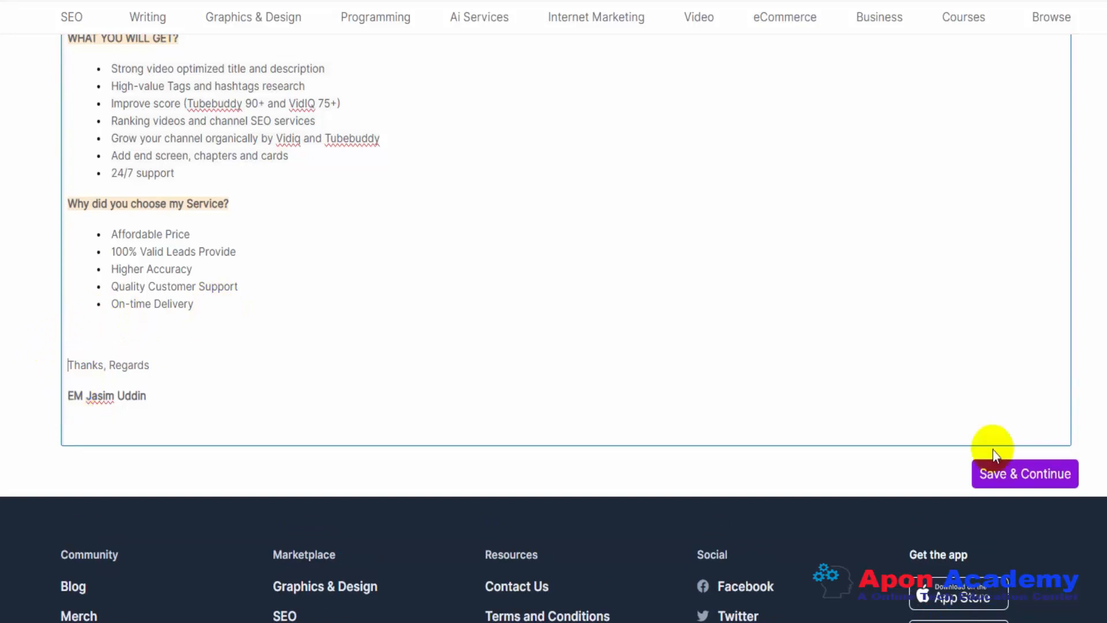
left_click(1019, 483)
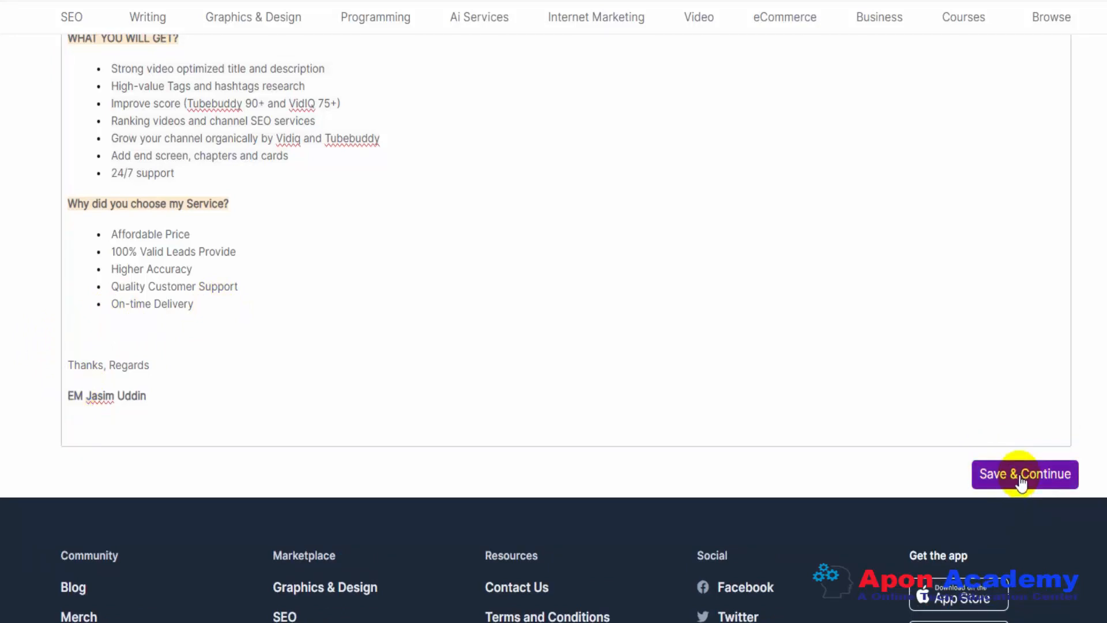
left_click(1020, 482)
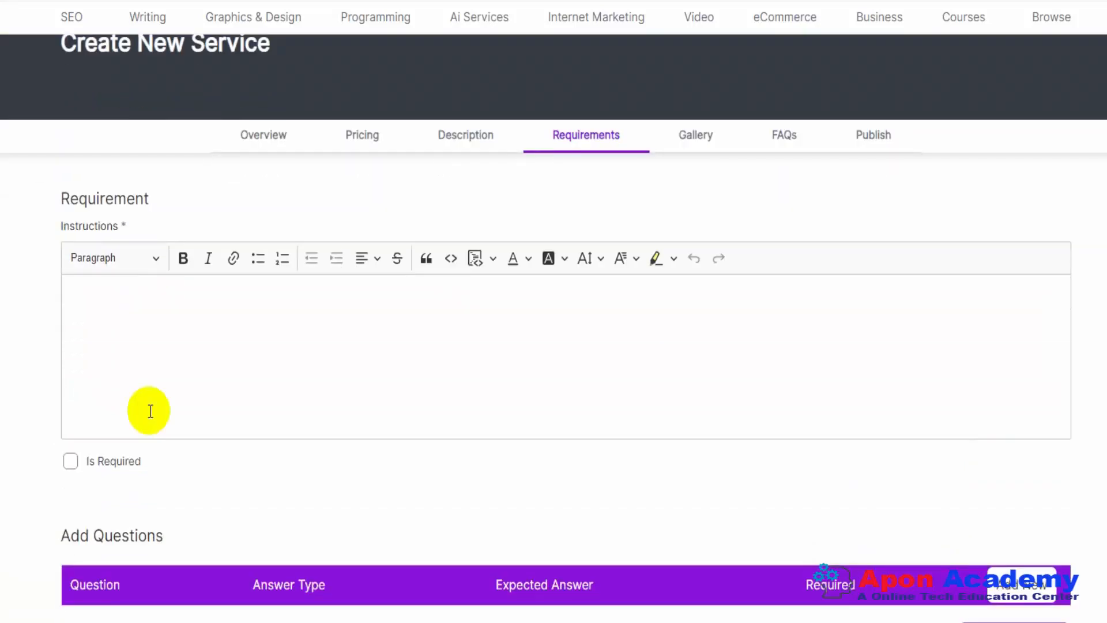
Copy the "Need from You:" heading and its six-item list from the Google Docs document into the Legiit requirement instructions.
left_click(119, 329)
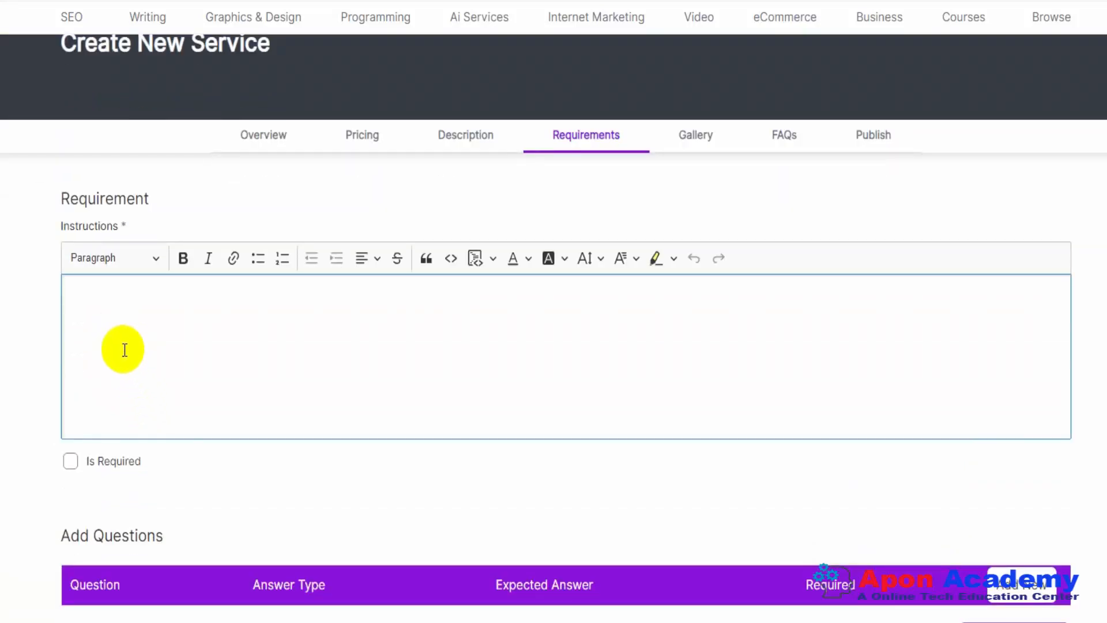
key("ctrl+Tab")
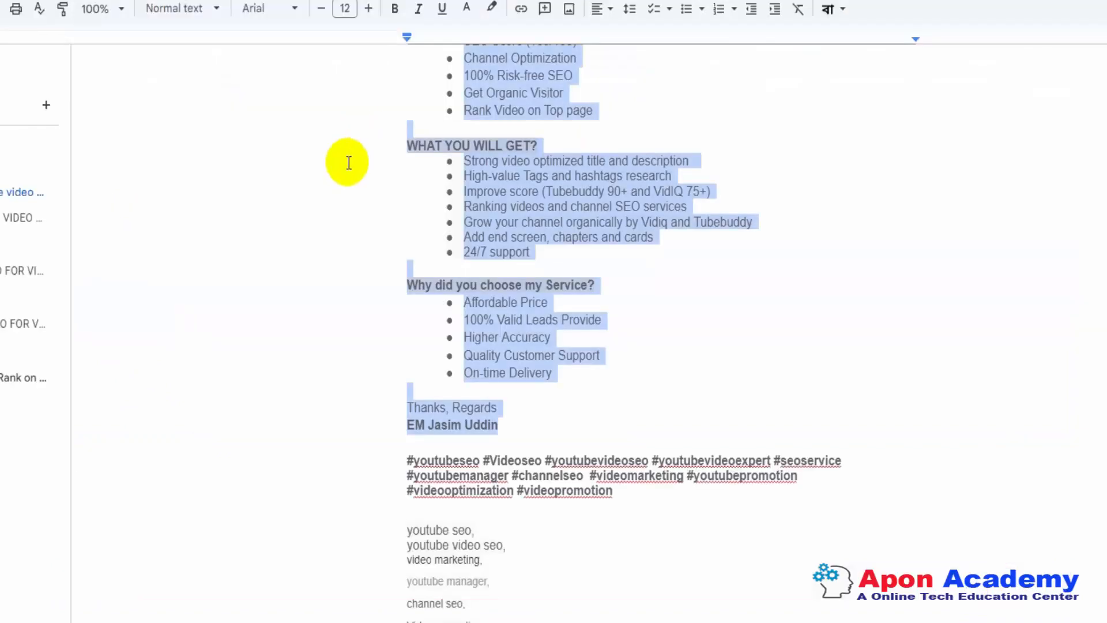
scroll(536, 479, "down", 7)
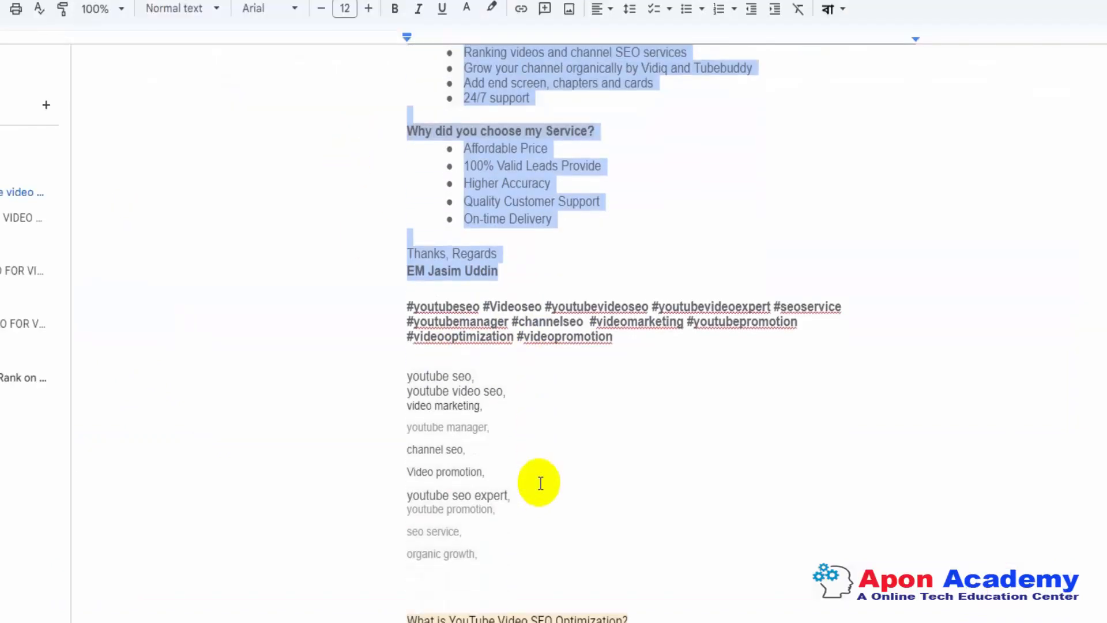
scroll(533, 467, "down", 3)
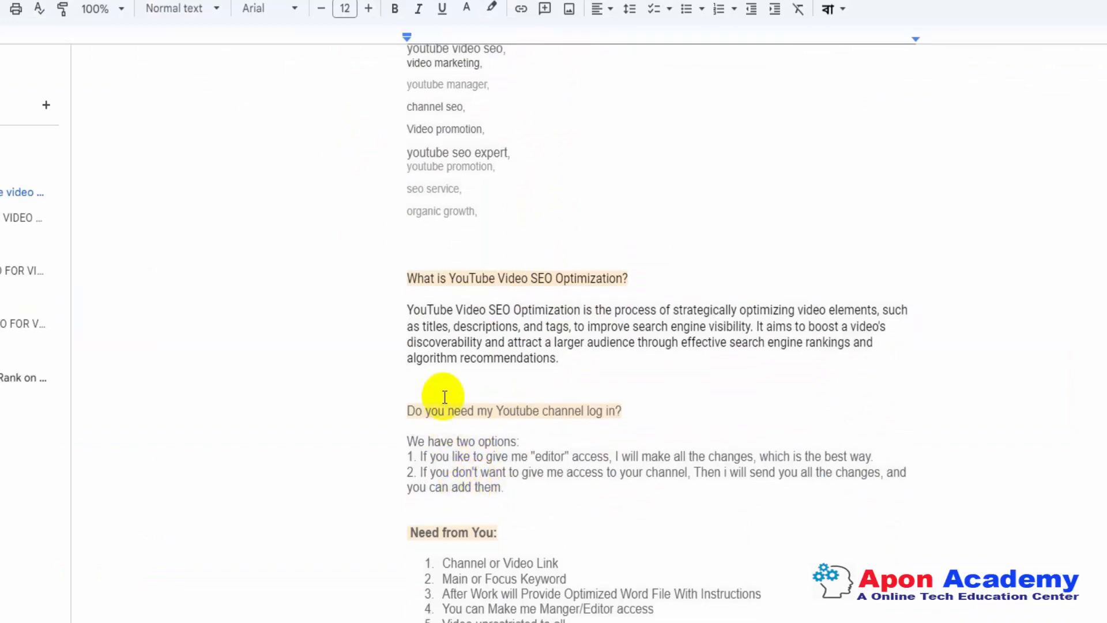
scroll(484, 465, "down", 3)
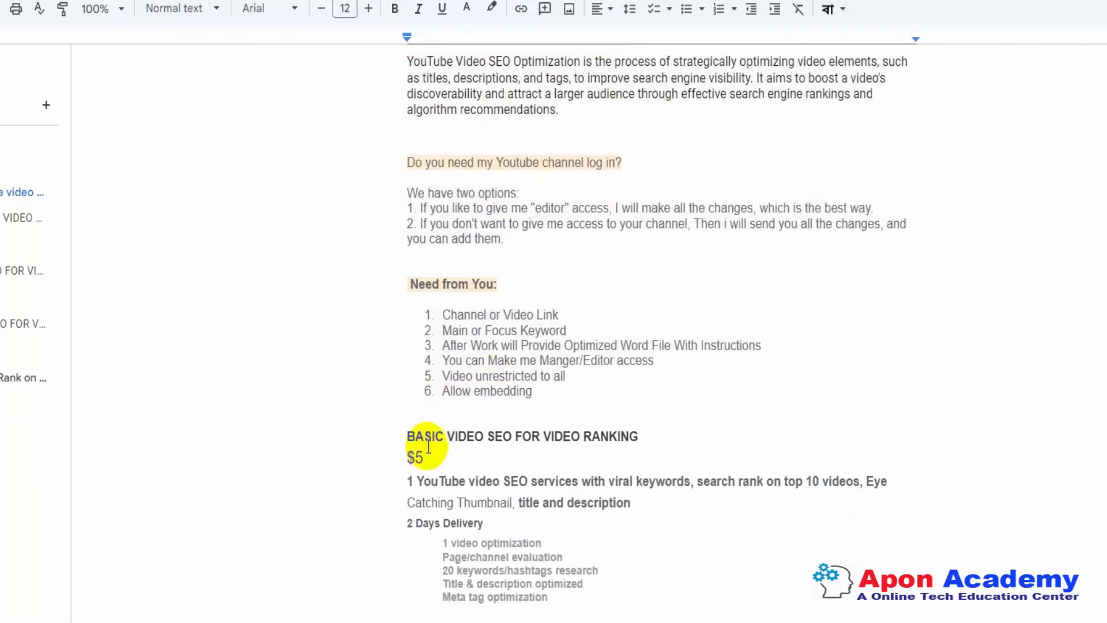
left_click_drag(410, 282, 584, 392)
key("ctrl+c")
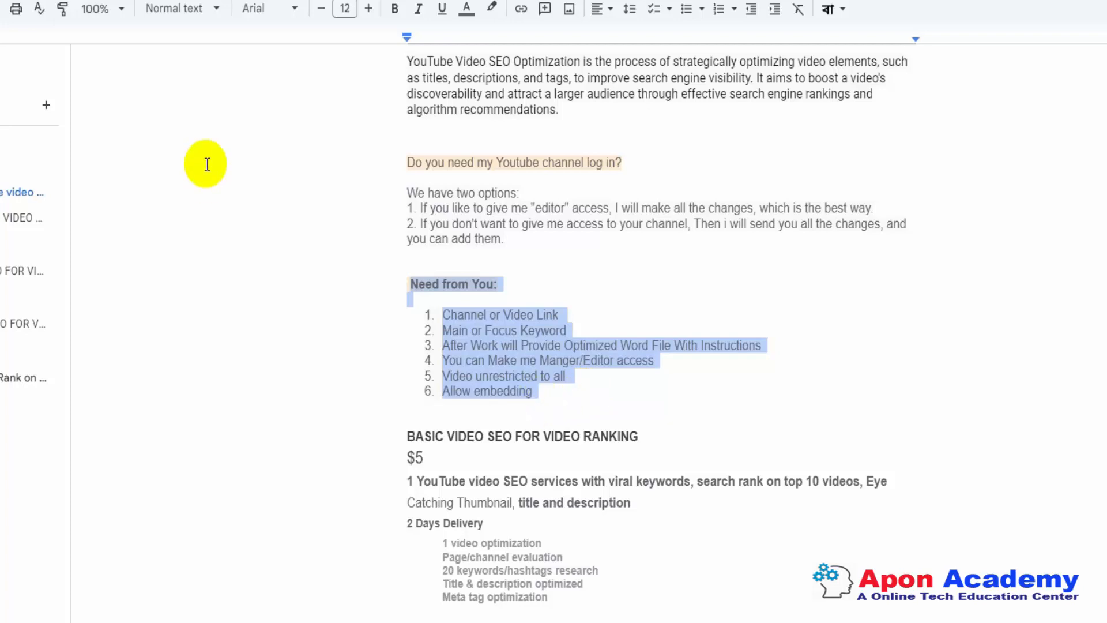
left_click(187, 1)
left_click(286, 376)
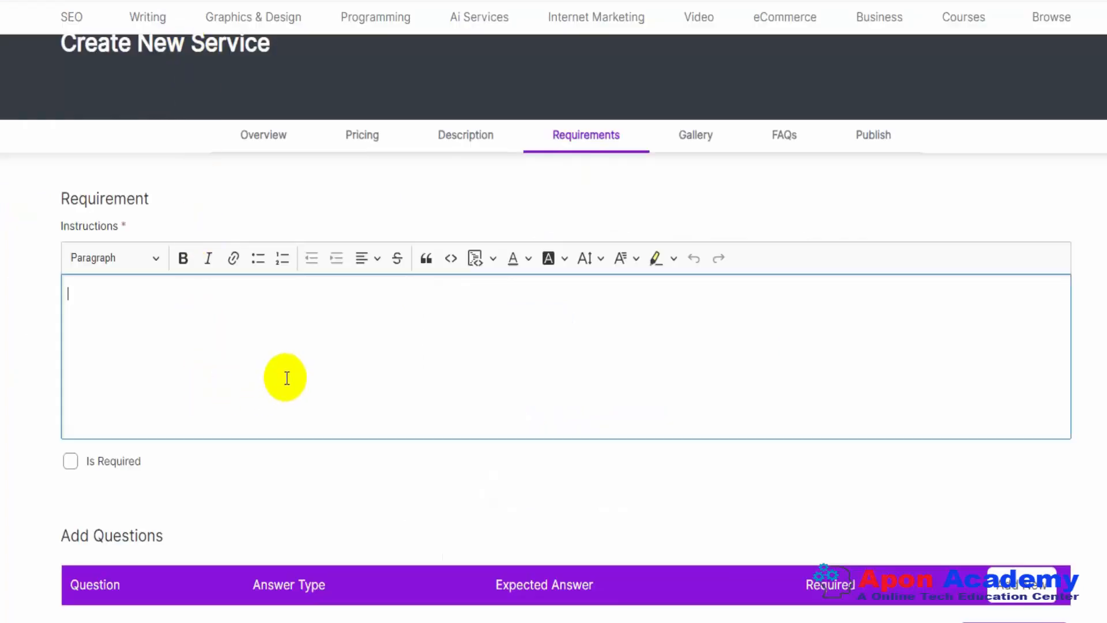
key("ctrl+v")
Delete the empty line below "Need from You:", save the requirements and continue to the gallery section.
left_click(158, 332)
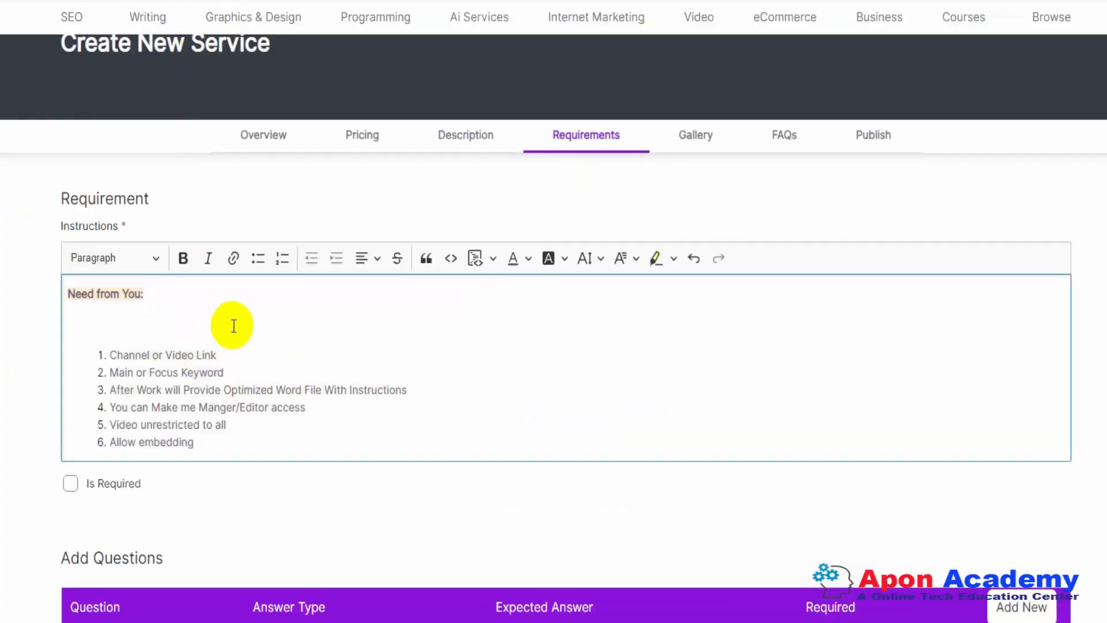
key("BackSpace")
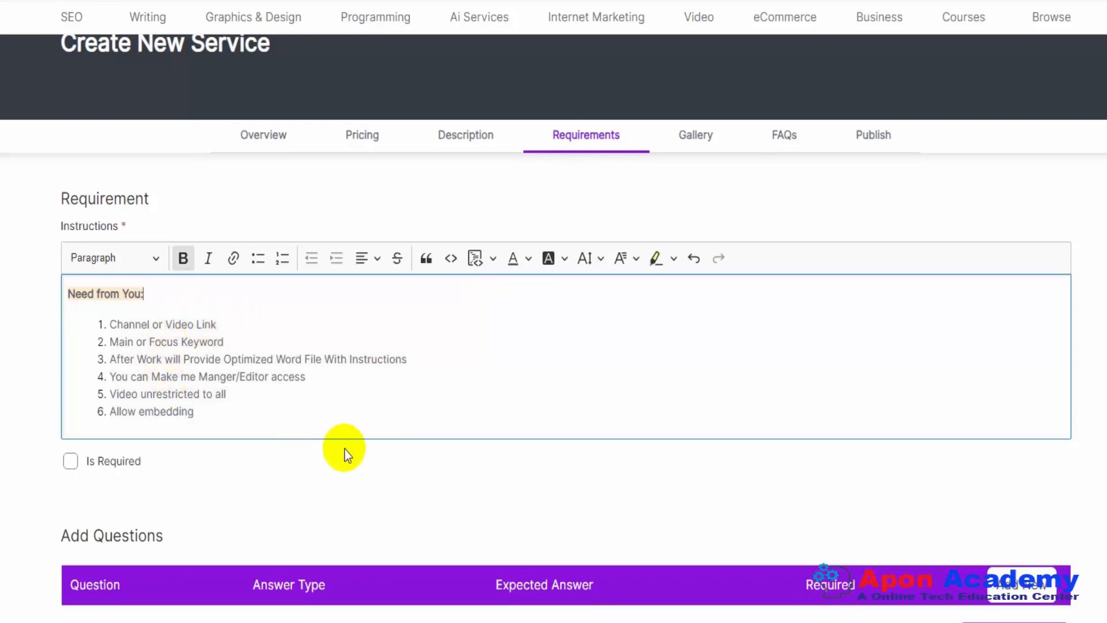
scroll(254, 455, "down", 2)
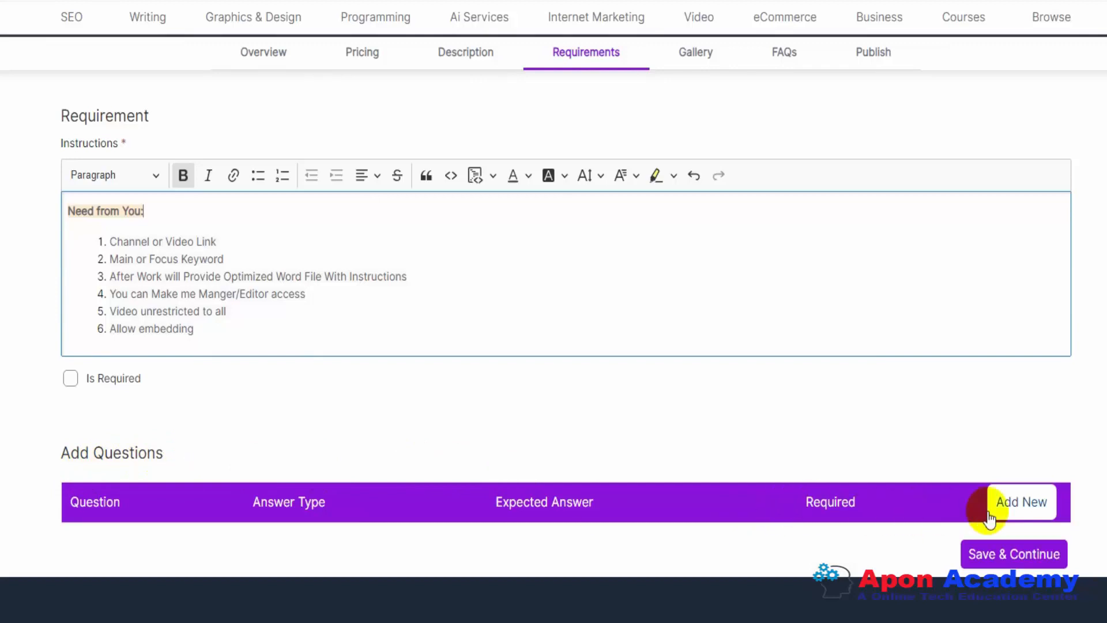
left_click(1023, 510)
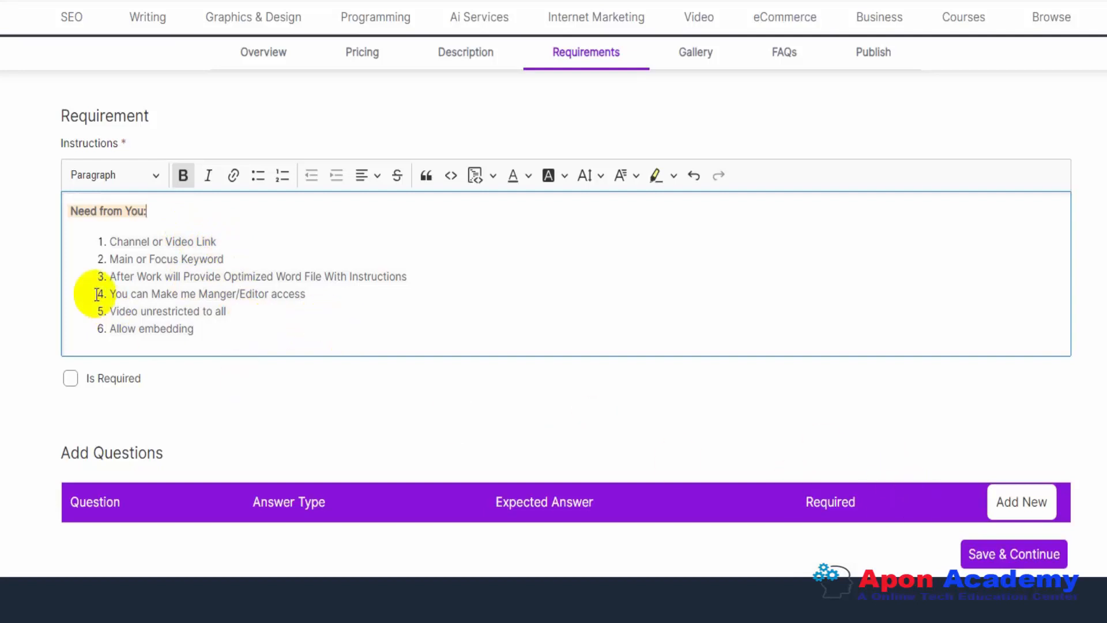
left_click(1003, 557)
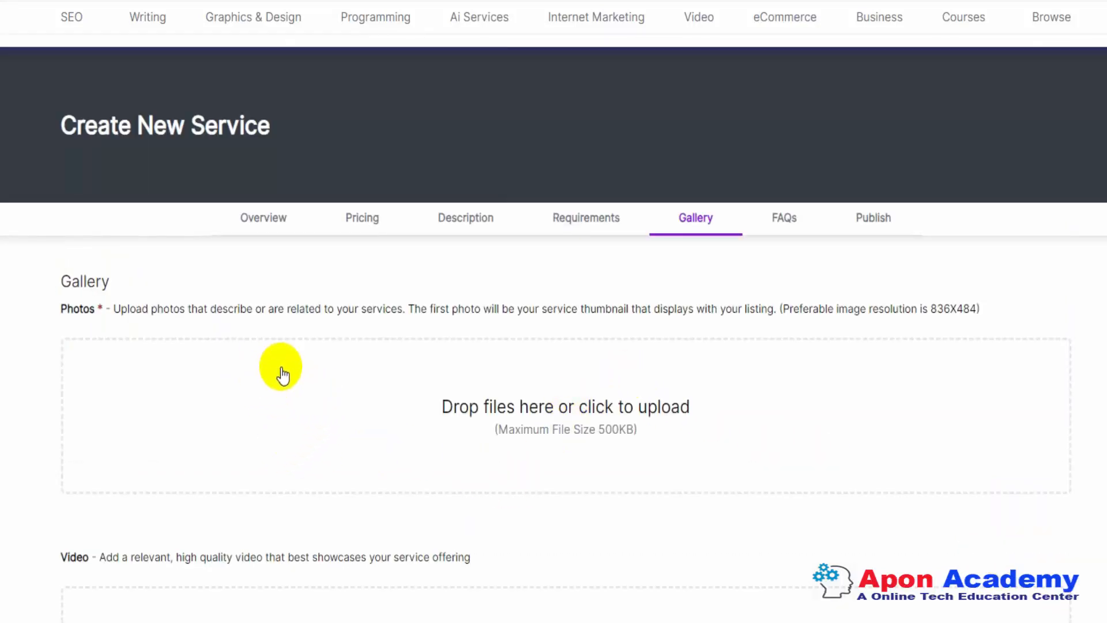
Upload the image "I will do organic youtube video seo expert for #rank on top.jpg" as the service's gallery photo.
scroll(458, 403, "down", 2)
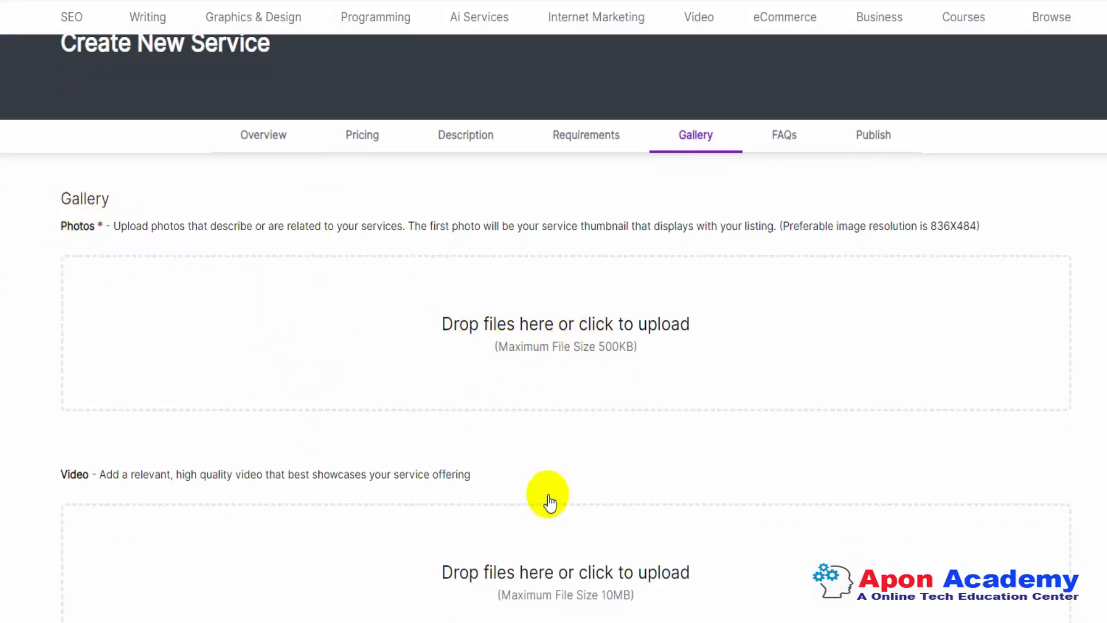
scroll(628, 554, "down", 8)
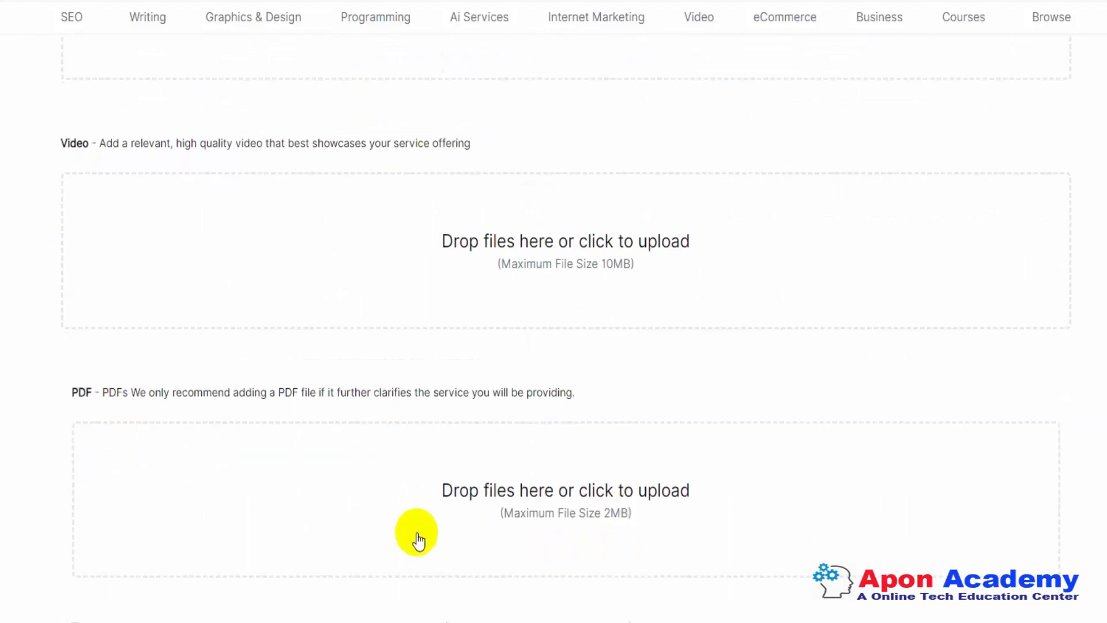
scroll(158, 526, "down", 3)
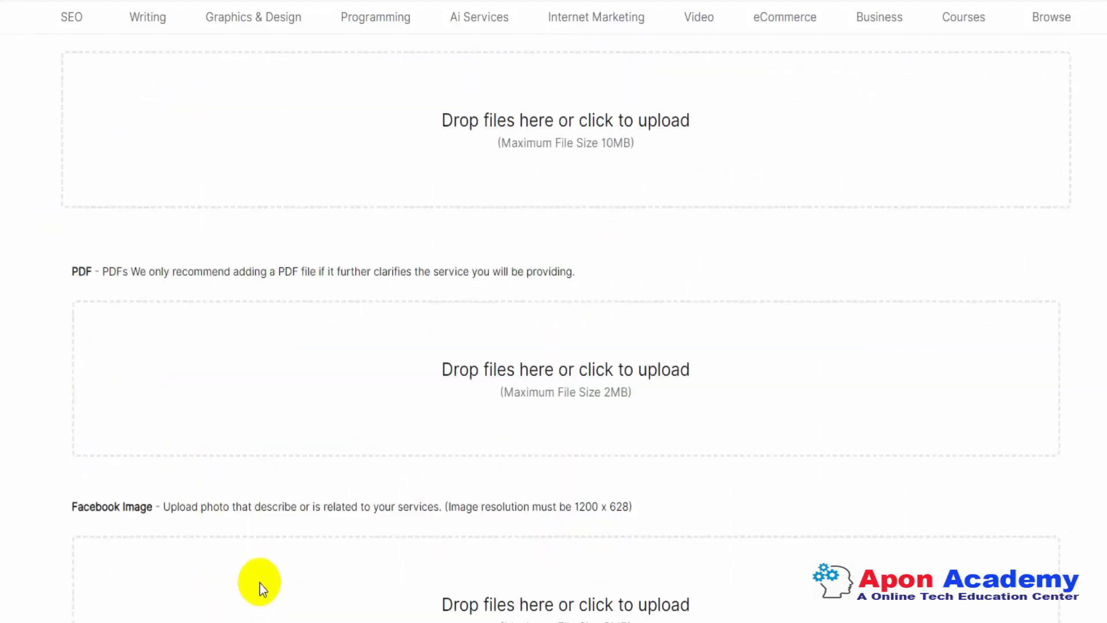
scroll(639, 556, "down", 4)
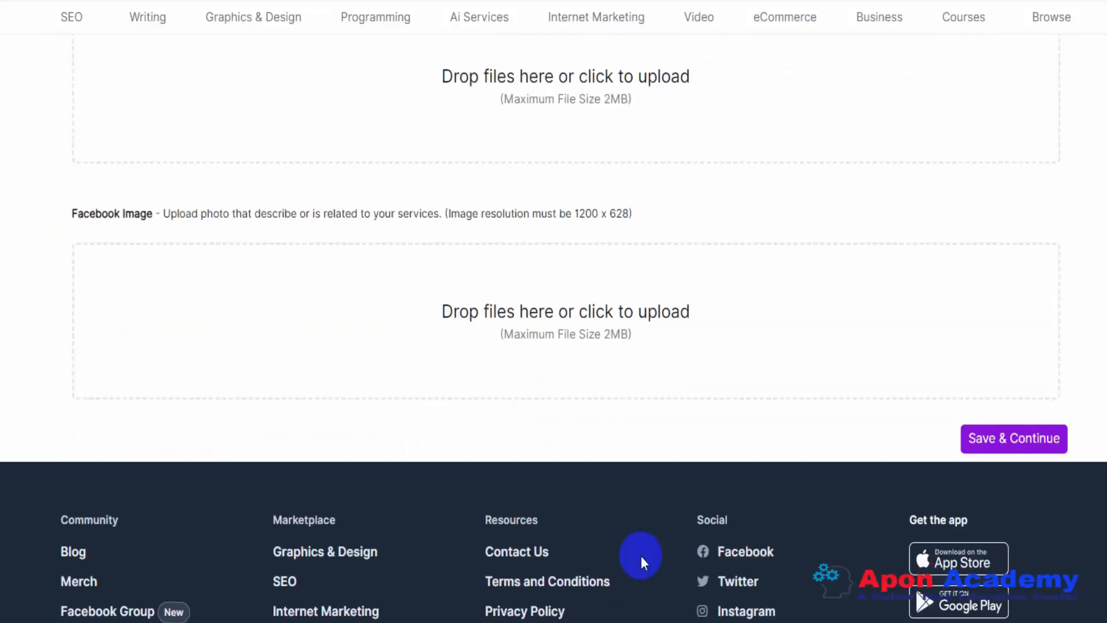
scroll(641, 559, "up", 2)
scroll(641, 557, "up", 12)
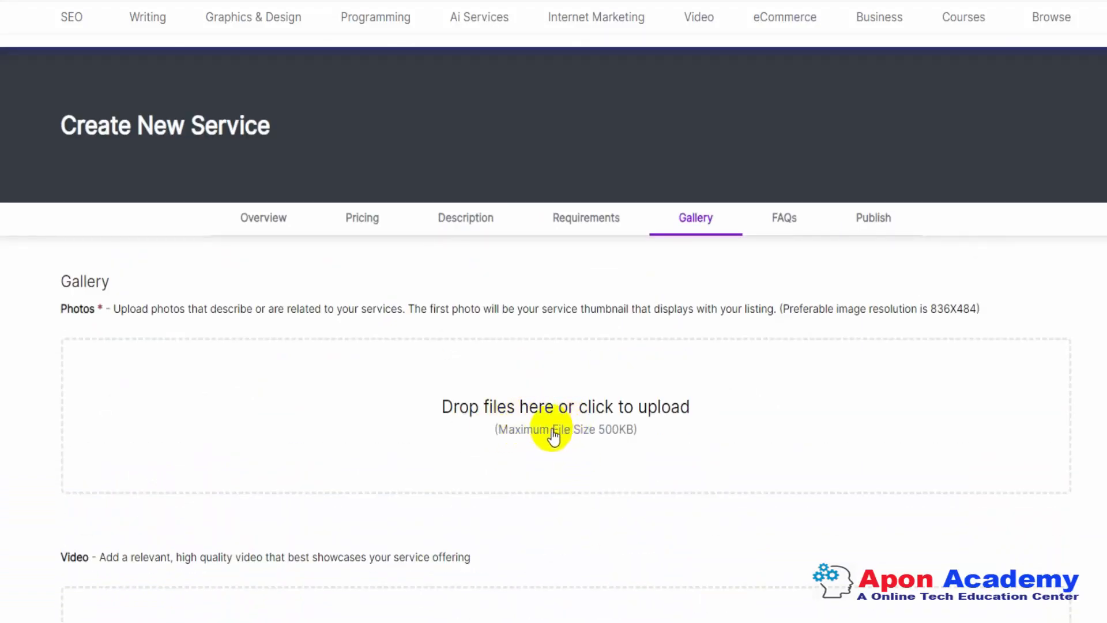
left_click(553, 436)
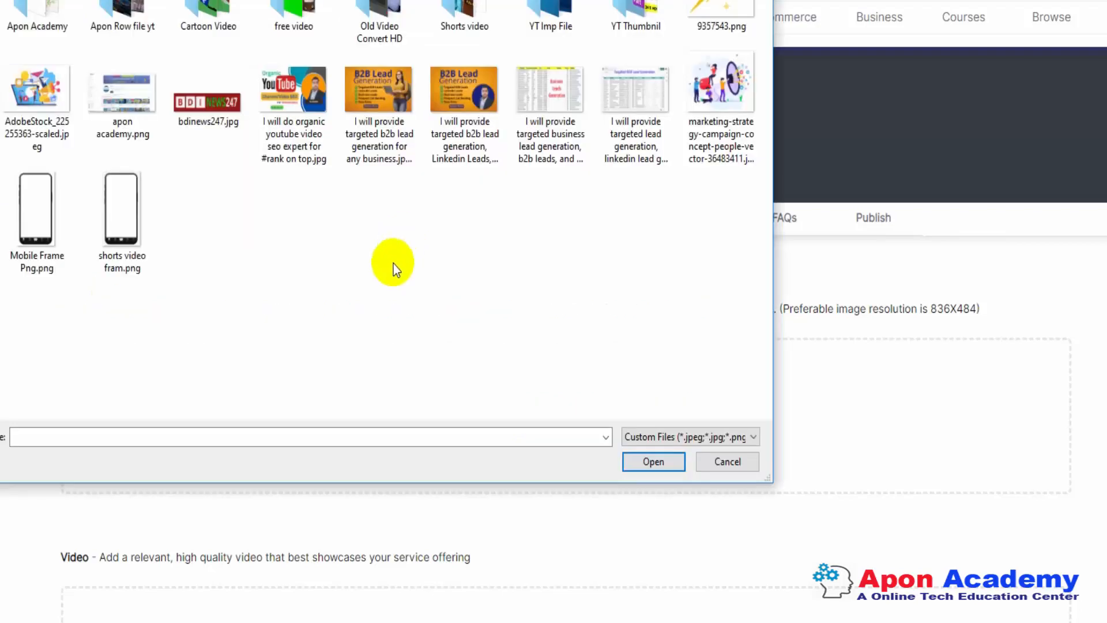
left_click(302, 99)
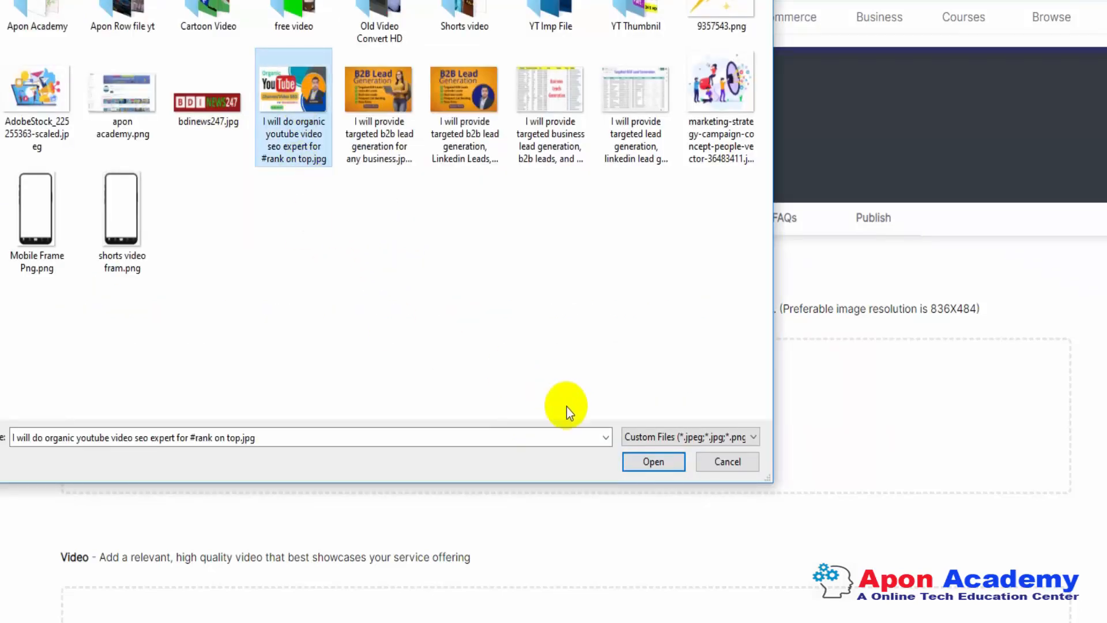
left_click(652, 461)
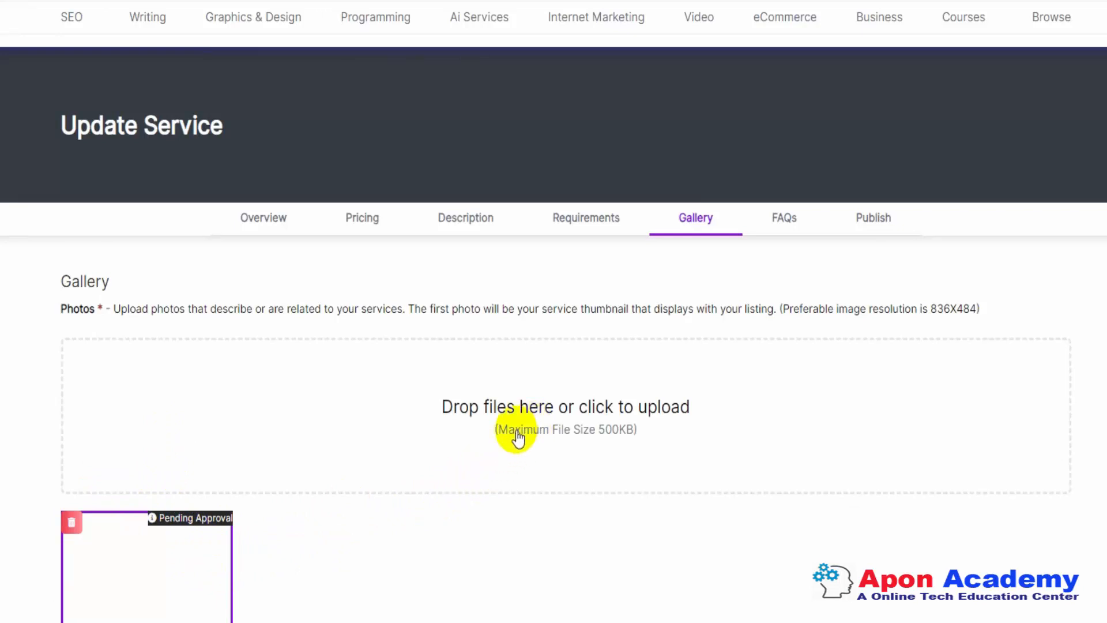
Save the gallery with only the cover photo added and continue to the FAQs section.
scroll(474, 437, "down", 3)
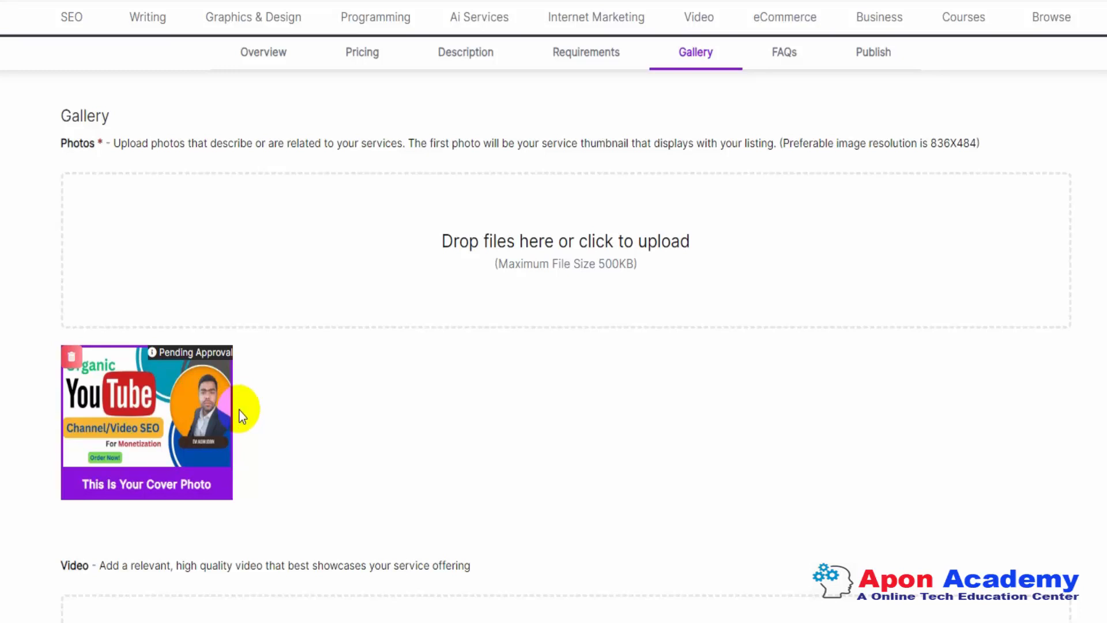
scroll(267, 434, "down", 12)
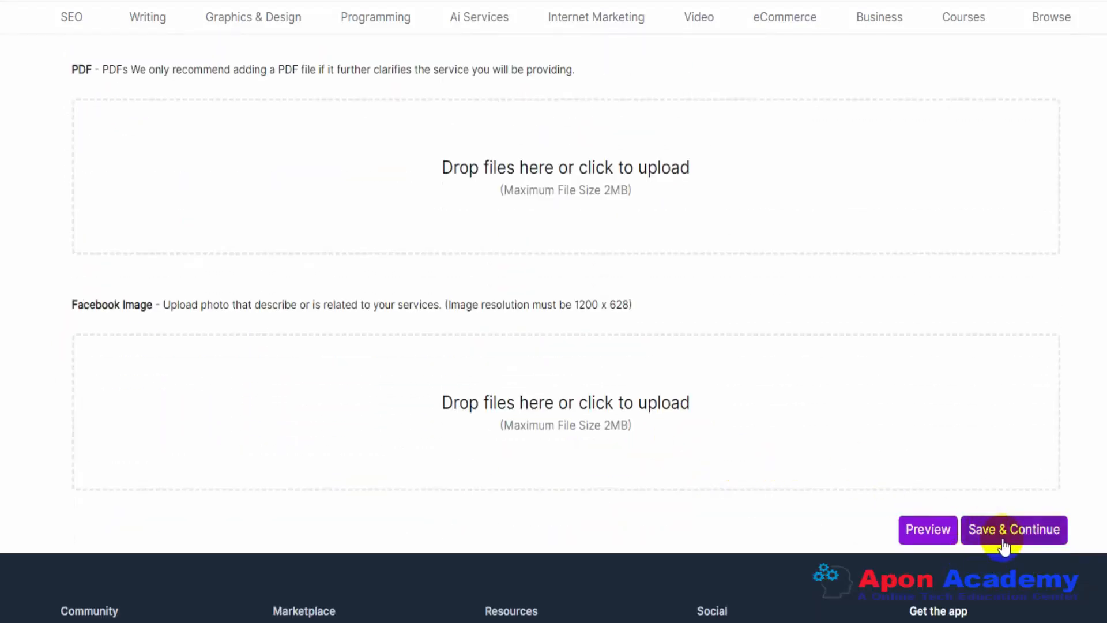
left_click(1006, 535)
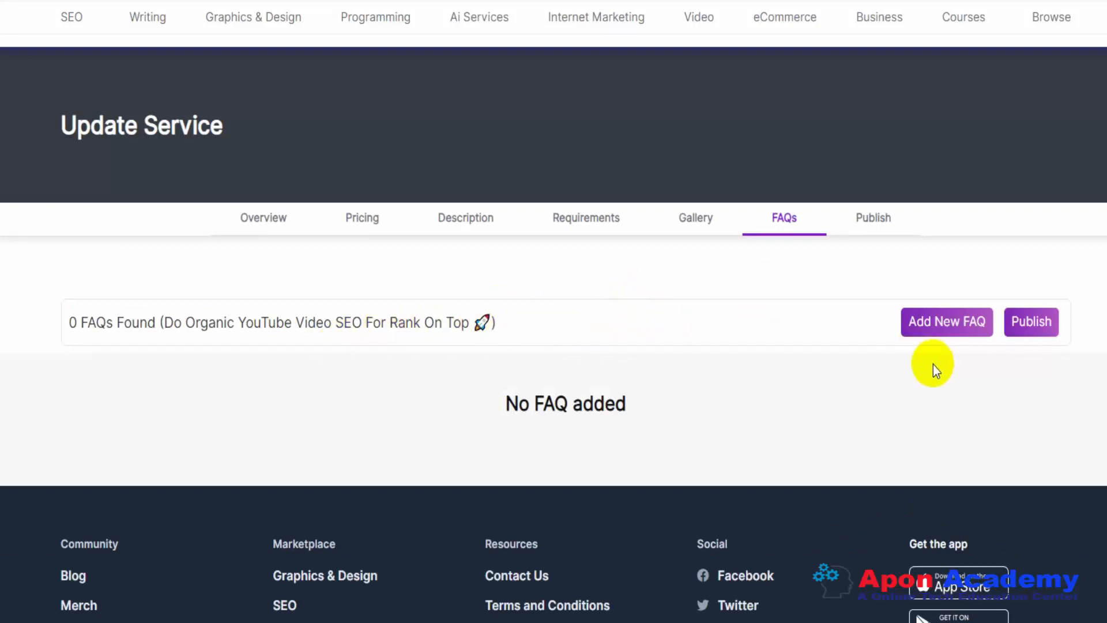
Start a new FAQ and copy the question "What is YouTube Video SEO Optimization?" from the Google Docs document into it.
left_click(948, 327)
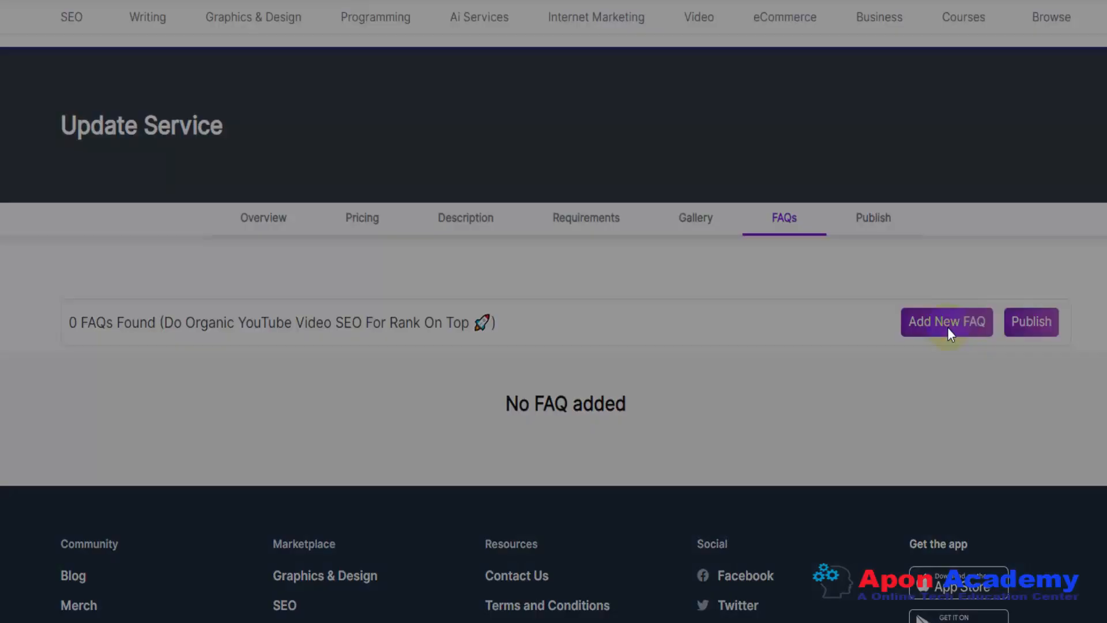
left_click(358, 191)
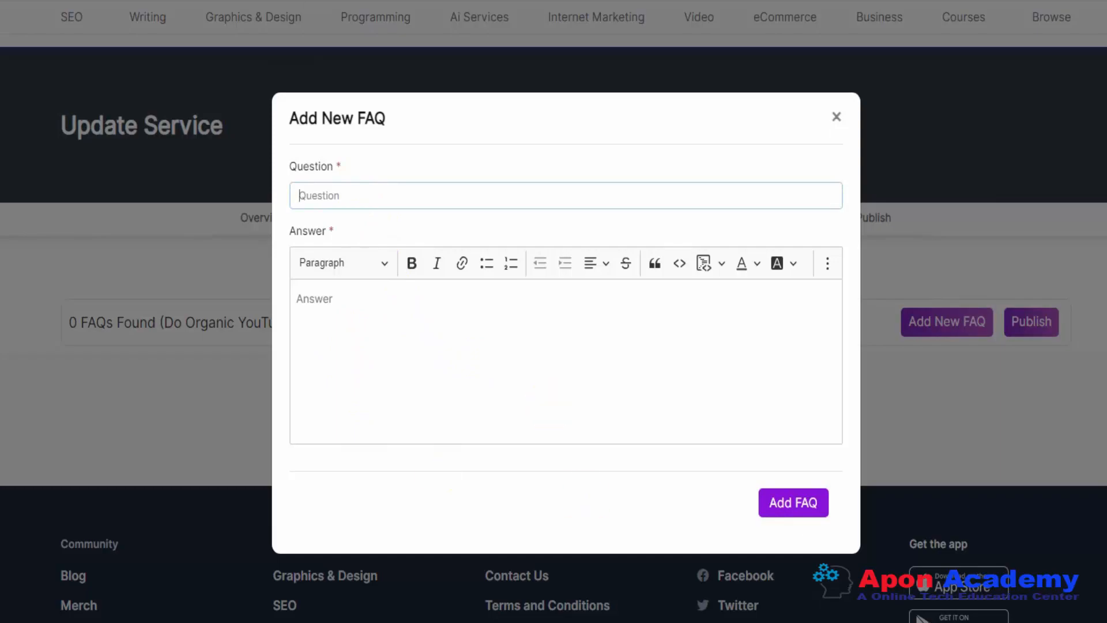
key("ctrl+Tab")
scroll(501, 390, "down", 6)
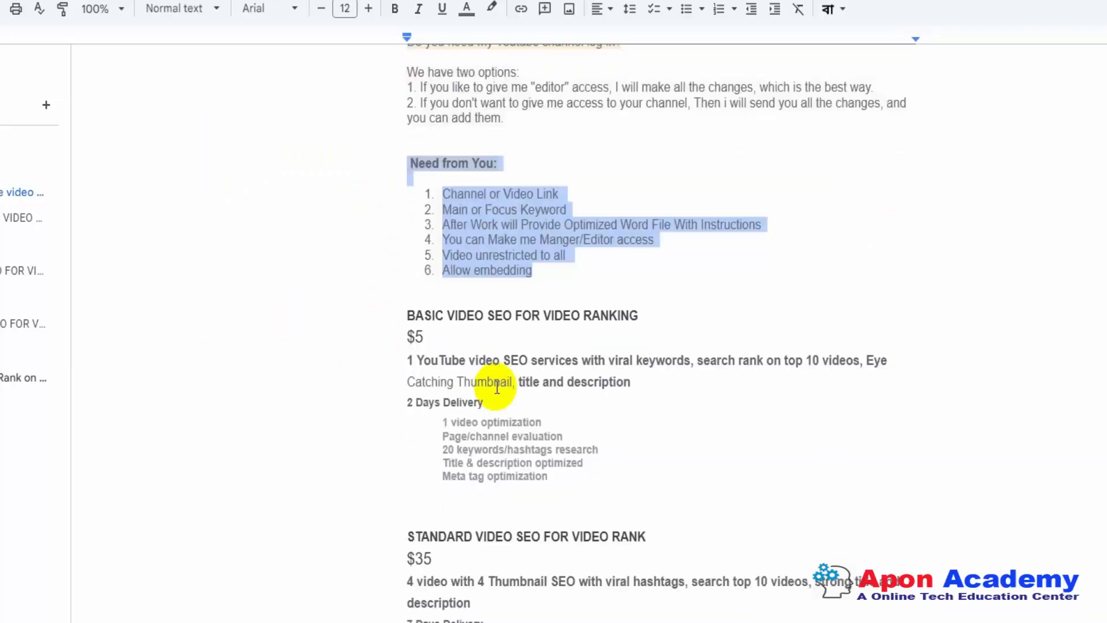
scroll(467, 369, "down", 5)
scroll(464, 365, "up", 14)
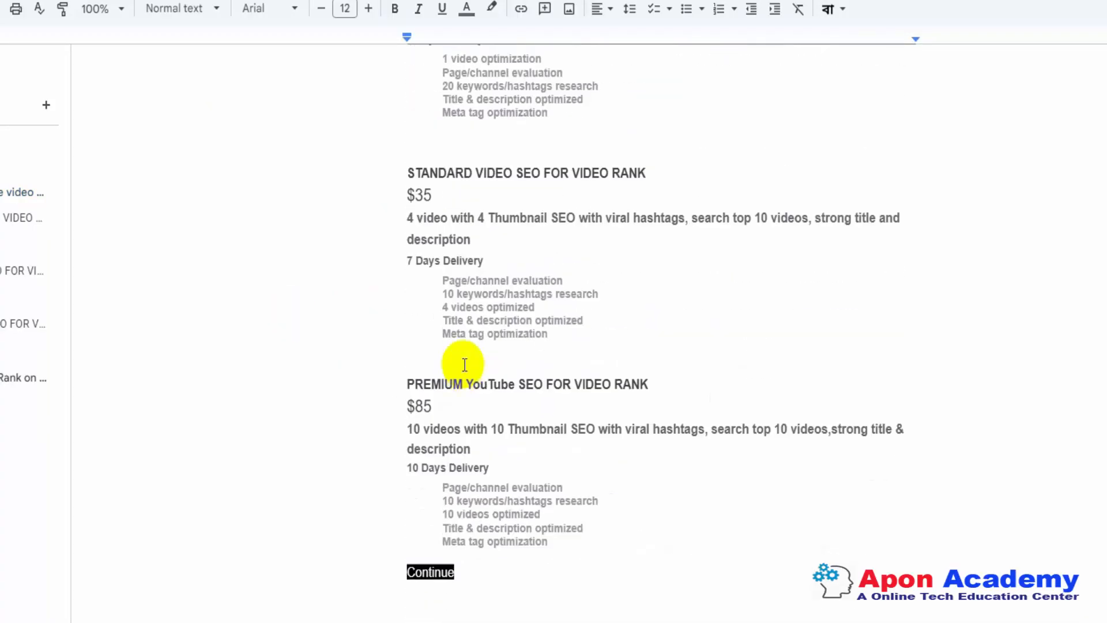
scroll(464, 364, "up", 7)
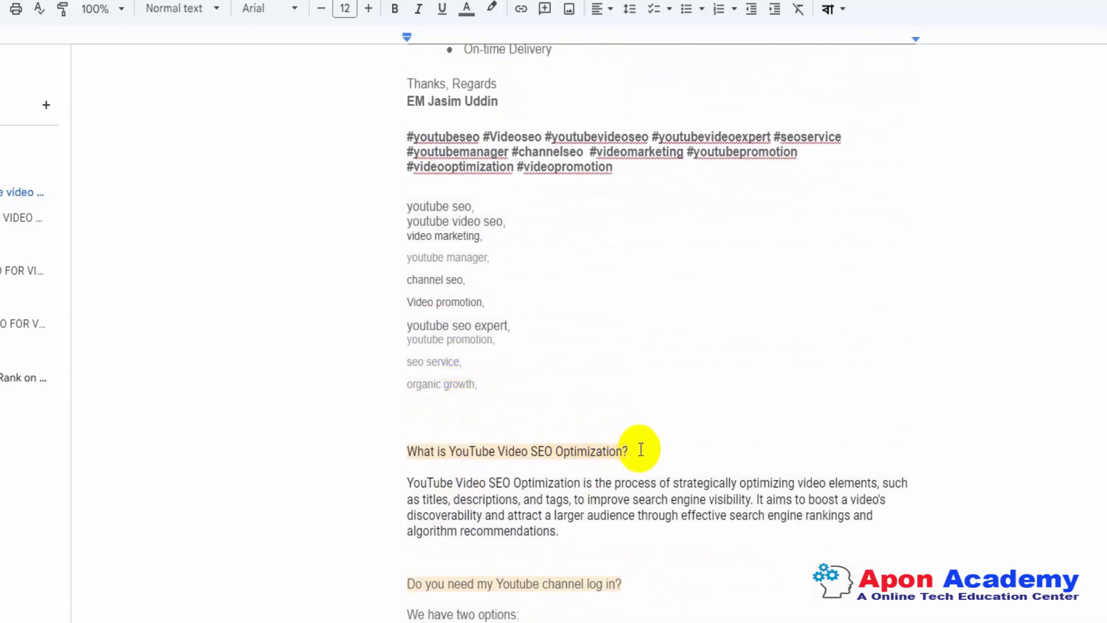
left_click_drag(635, 451, 400, 443)
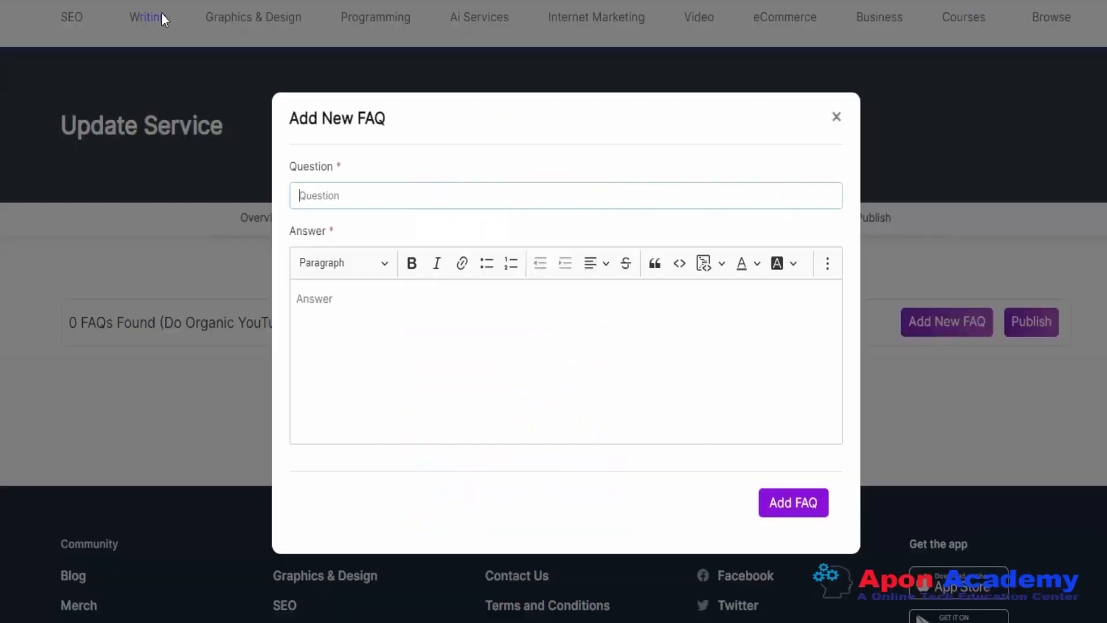
type("What is YouTube Video SEO Optimization?")
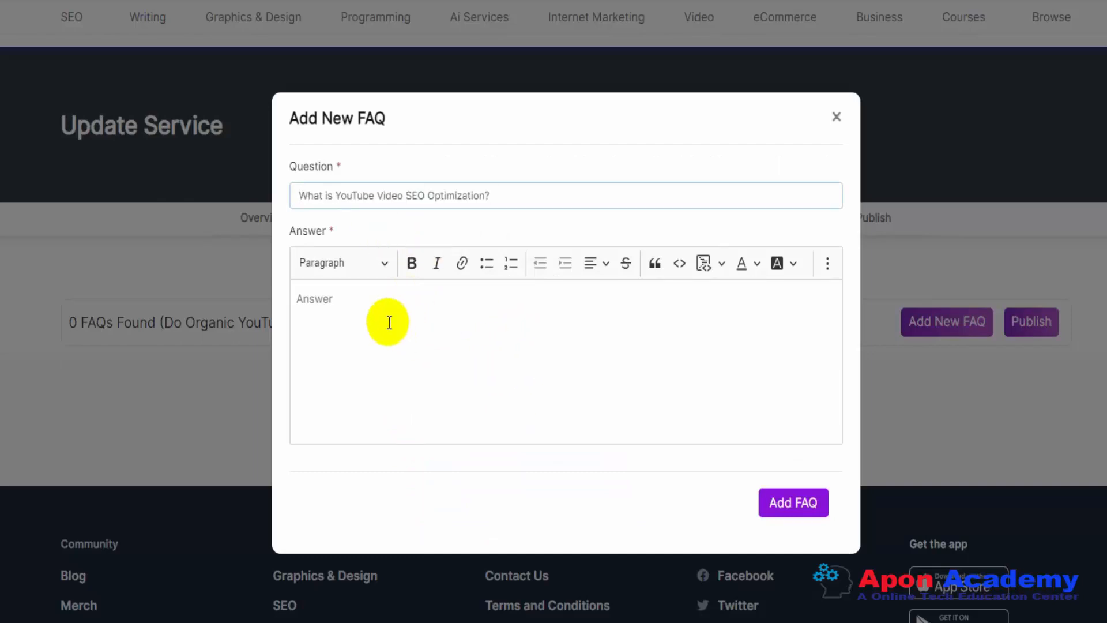
Copy the paragraph explaining YouTube Video SEO Optimization from the Google Docs document into the answer and add the FAQ.
left_click(339, 299)
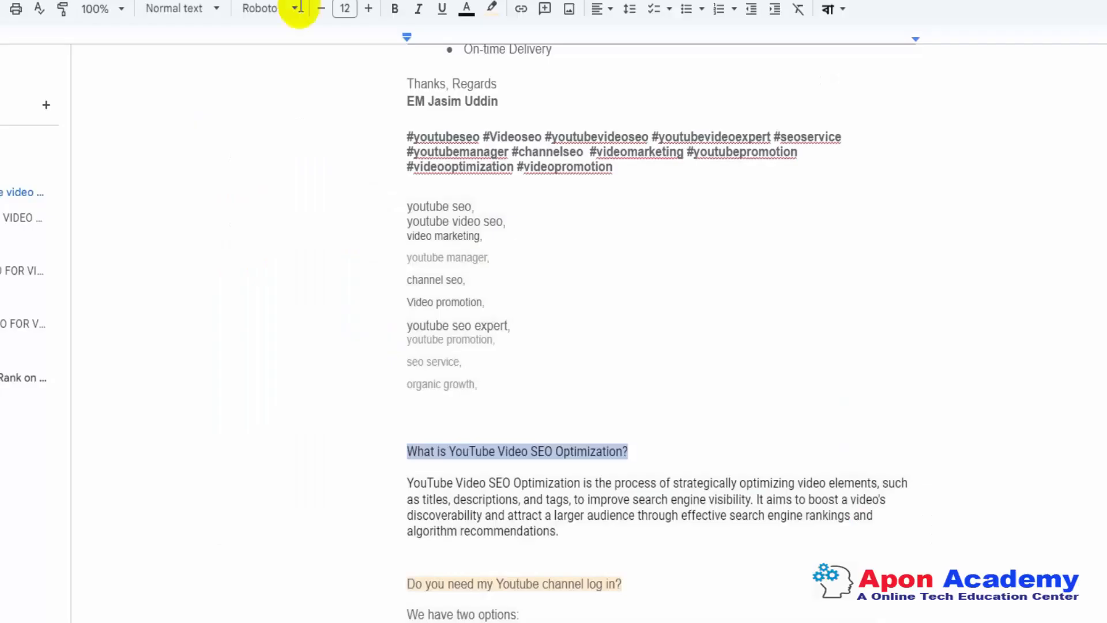
left_click_drag(406, 482, 575, 529)
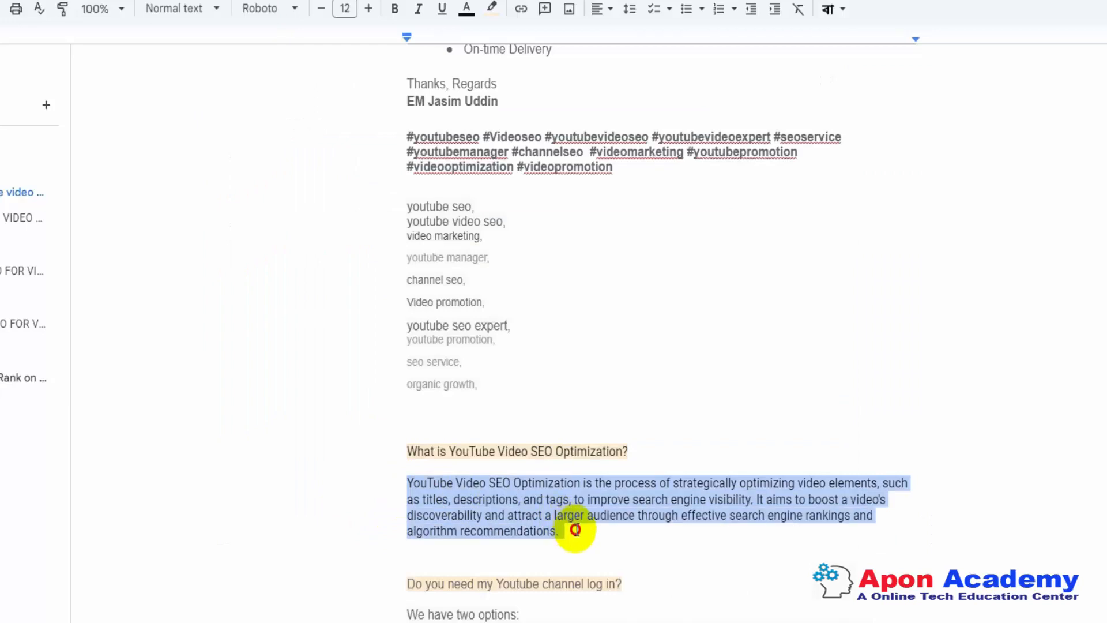
key("ctrl+c")
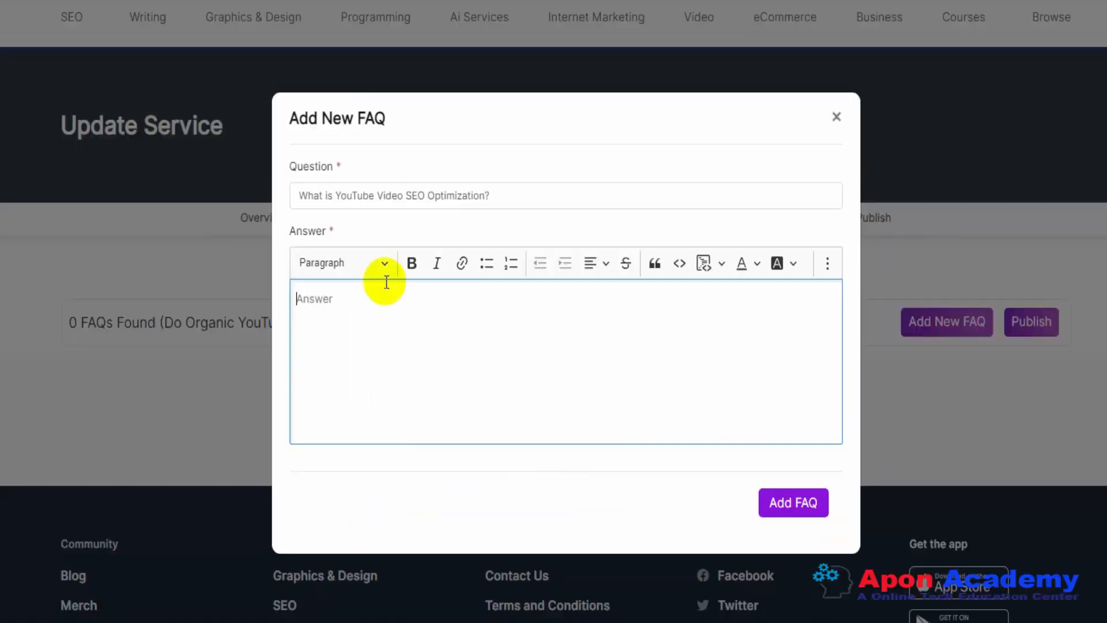
key("ctrl+v")
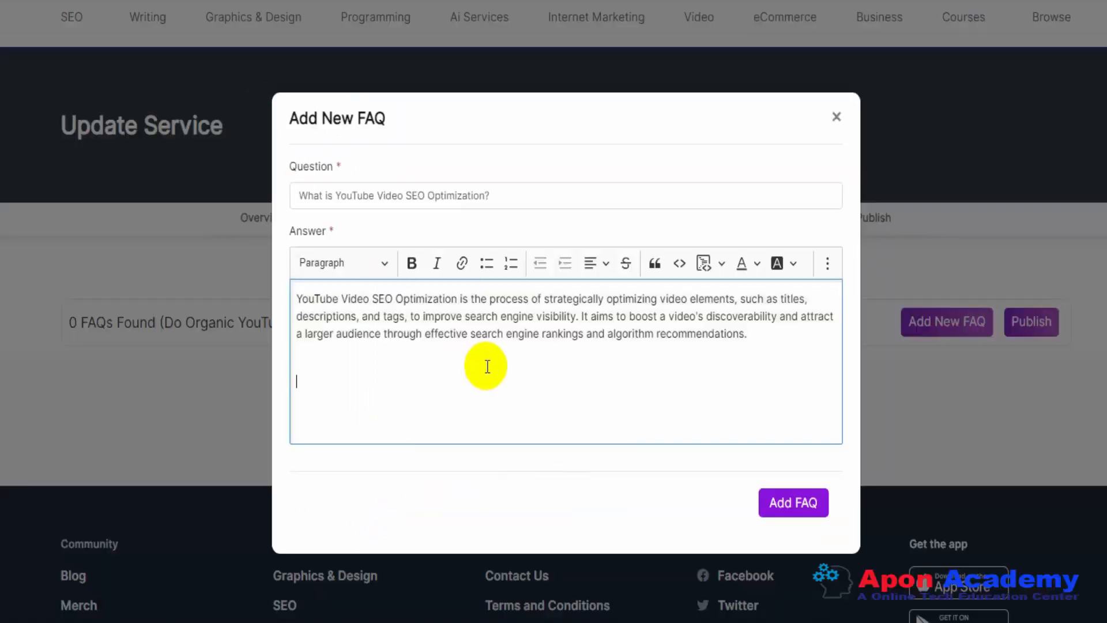
left_click(793, 507)
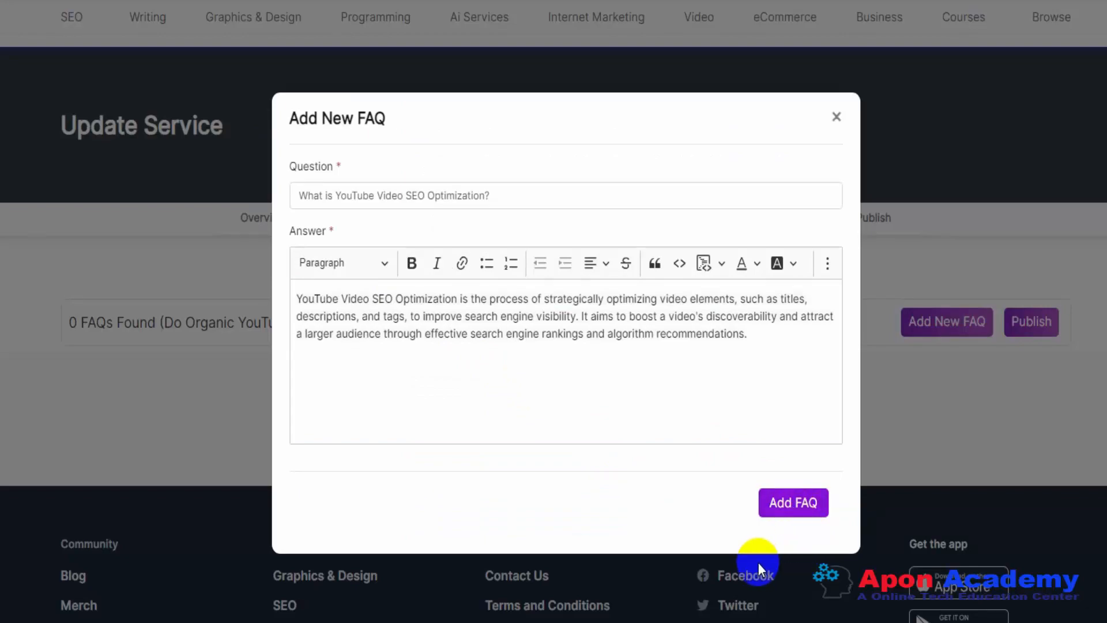
left_click(795, 512)
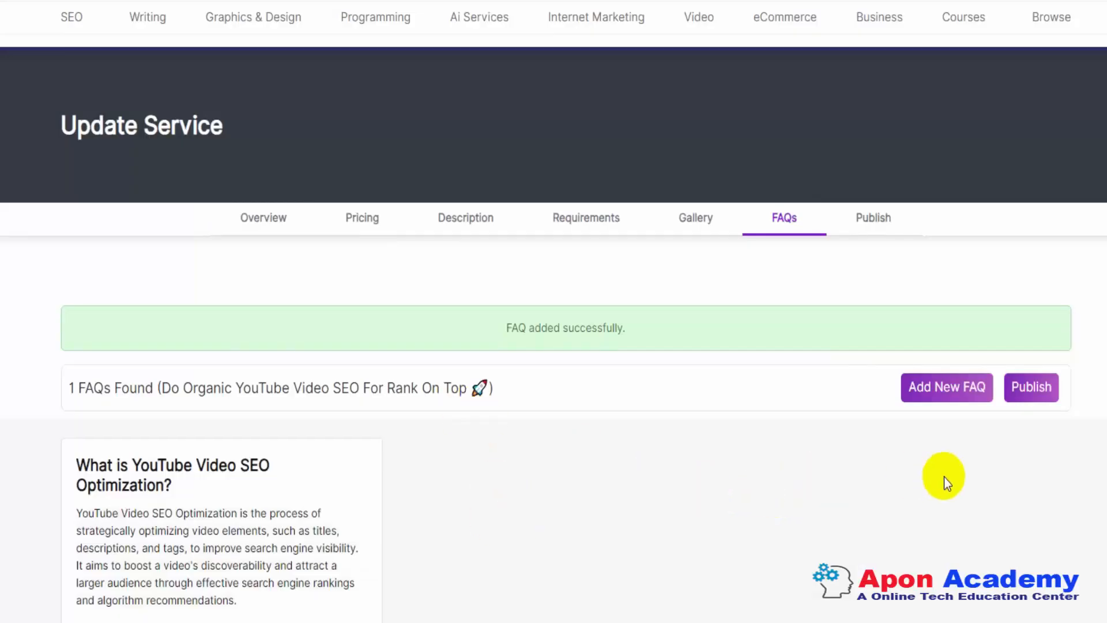
Start a second FAQ and copy the question "Do you need my Youtube channel log in?" from the Google Docs document into it.
left_click(944, 397)
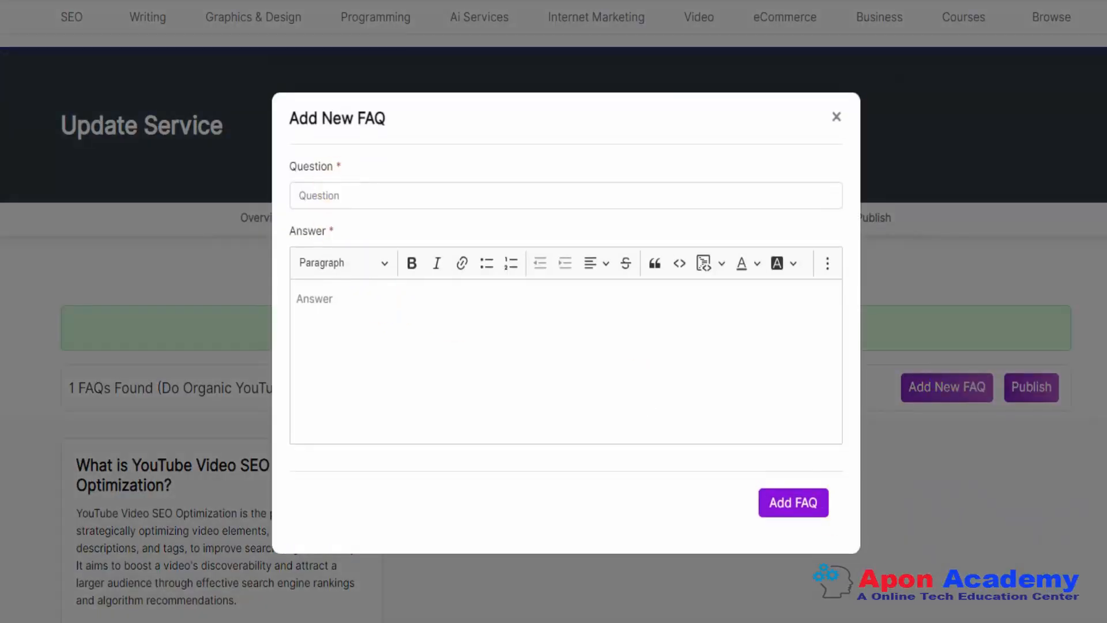
key("ctrl+shift+Tab")
scroll(450, 473, "down", 3)
left_click_drag(407, 418, 638, 415)
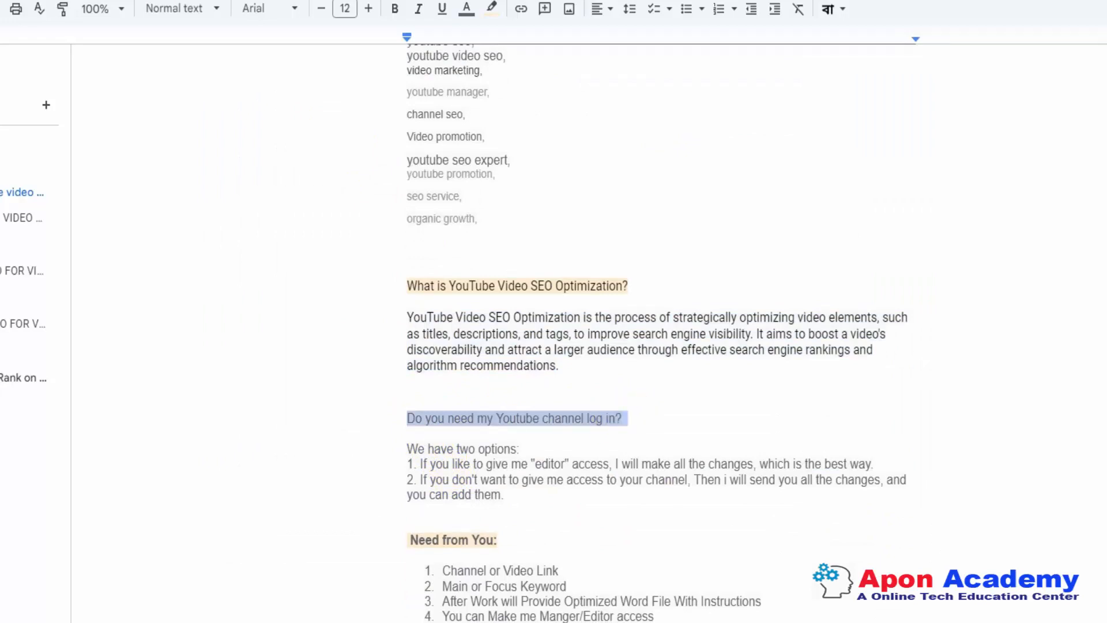
key("ctrl+c")
key("ctrl+Tab")
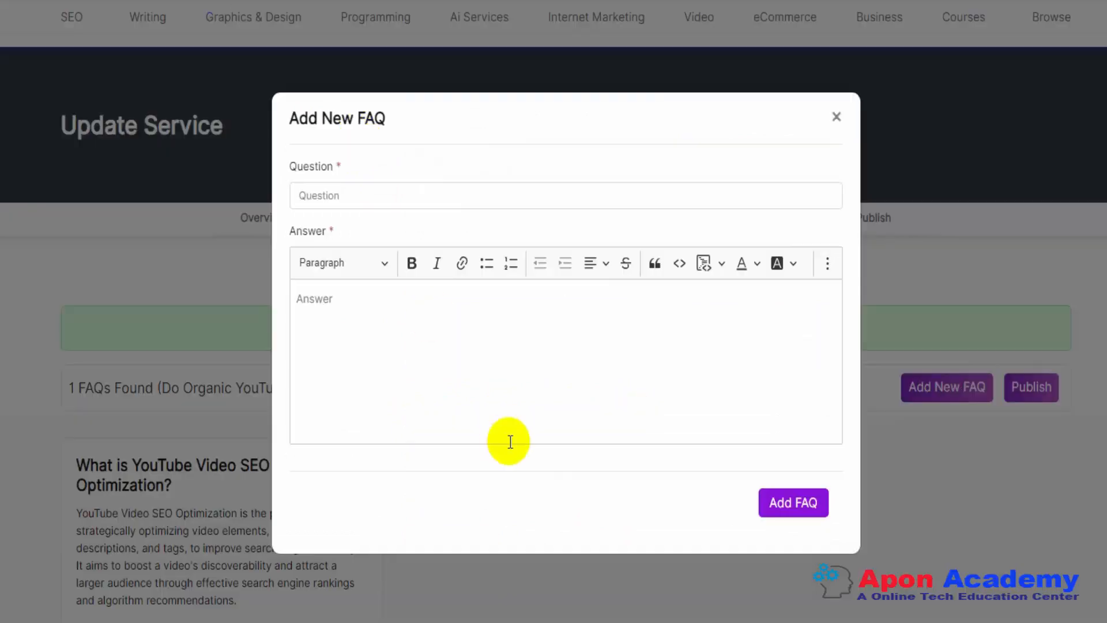
left_click(388, 191)
key("ctrl+v")
Copy the "We have two options:" text about channel access from the Google Docs document into the answer and add the FAQ.
left_click(398, 334)
key("ctrl+shift+Tab")
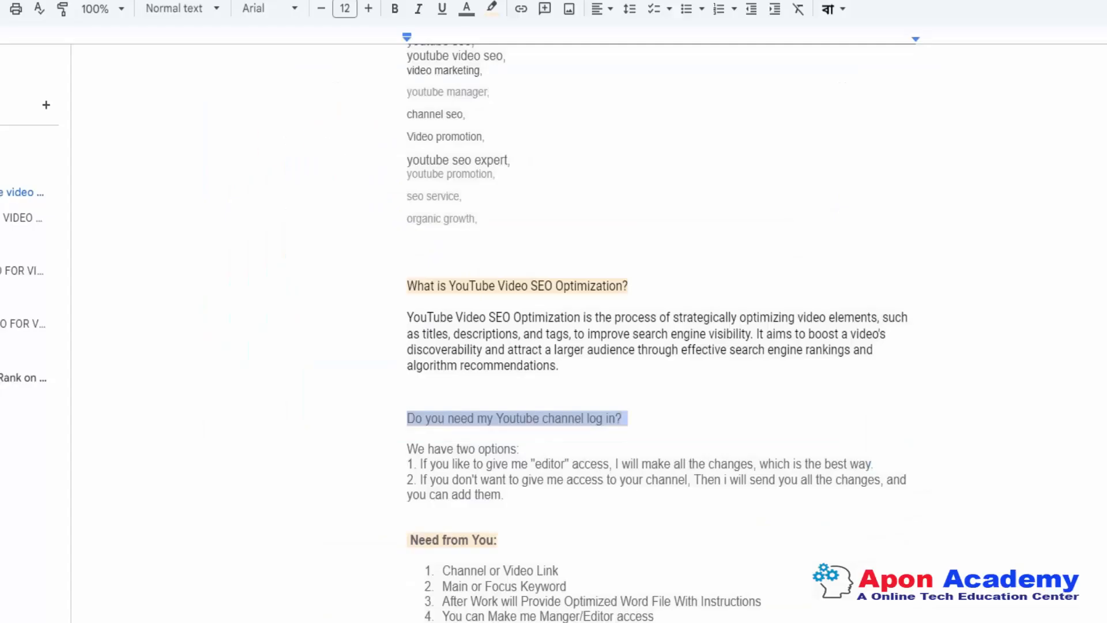
mouse_move(407, 449)
left_mouse_down()
mouse_move(496, 501)
mouse_move(501, 492)
mouse_move(404, 448)
left_mouse_up()
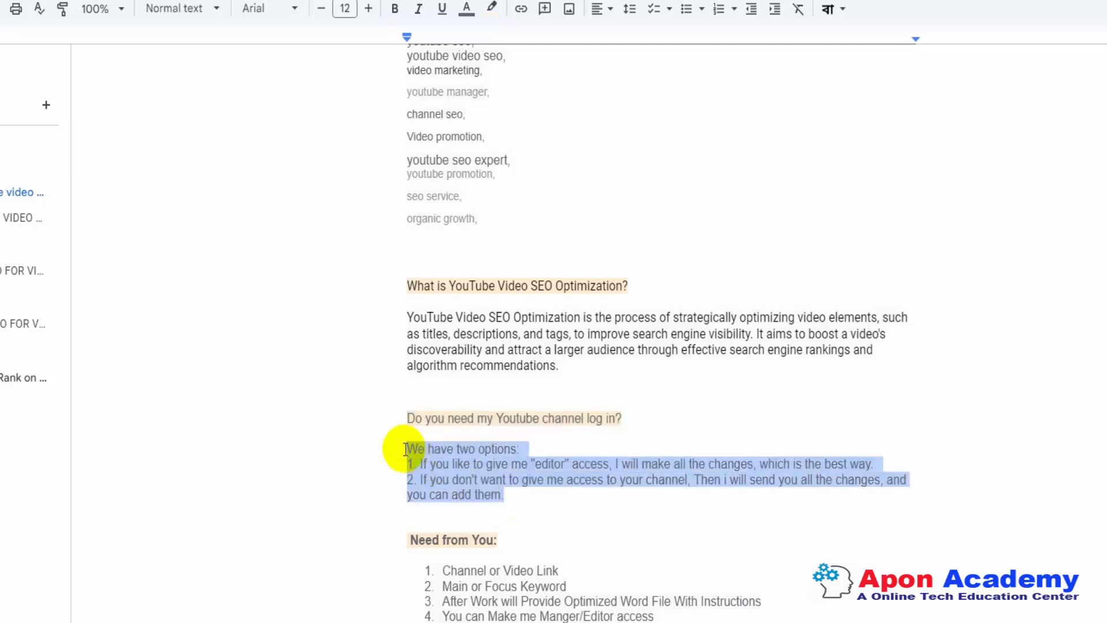
key("ctrl+Tab")
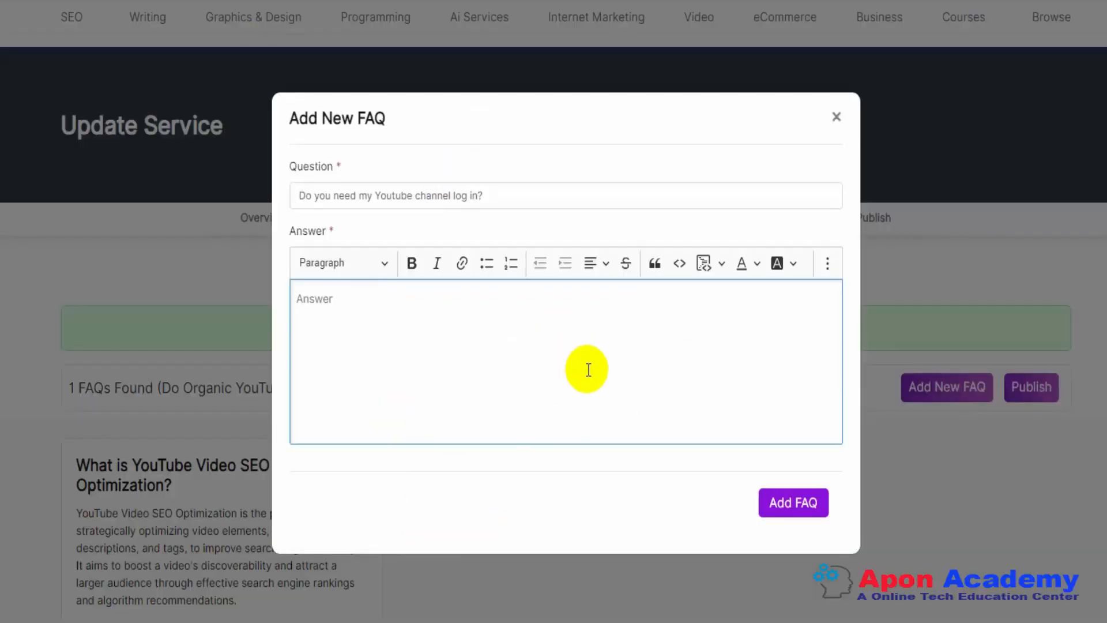
key("ctrl+v")
left_click(795, 510)
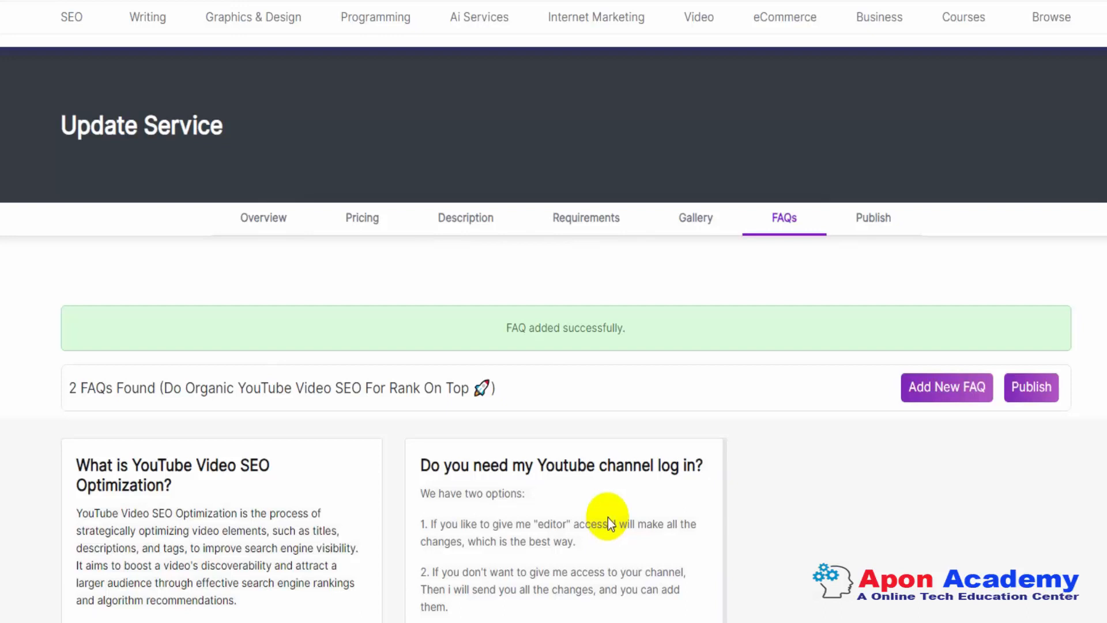
Publish the service and look over its entry in the services list.
left_click(1032, 393)
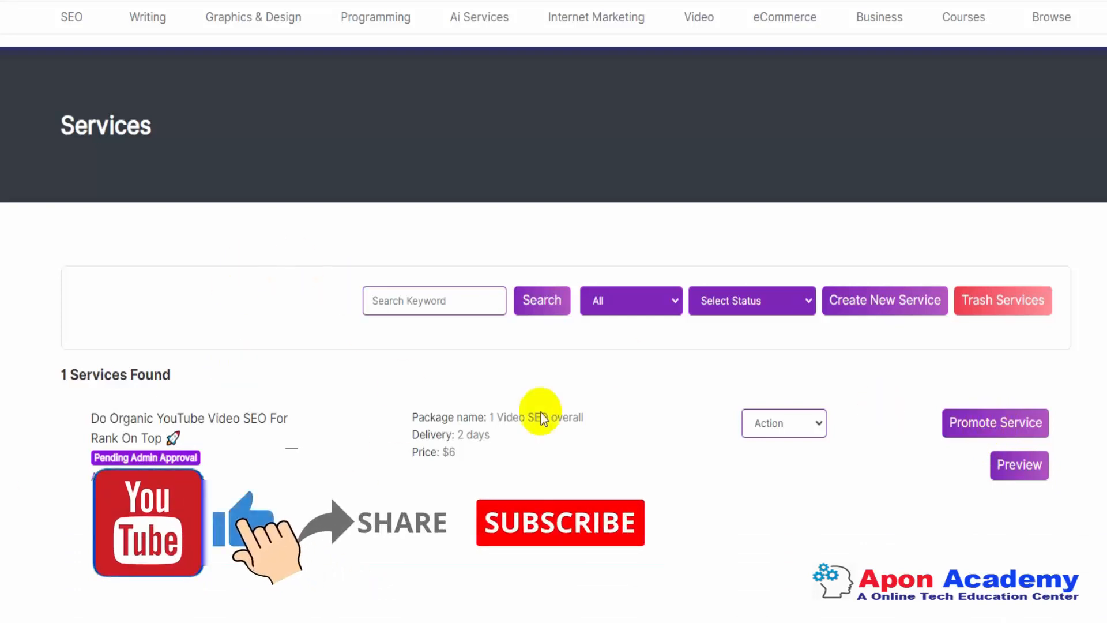
scroll(992, 426, "down", 2)
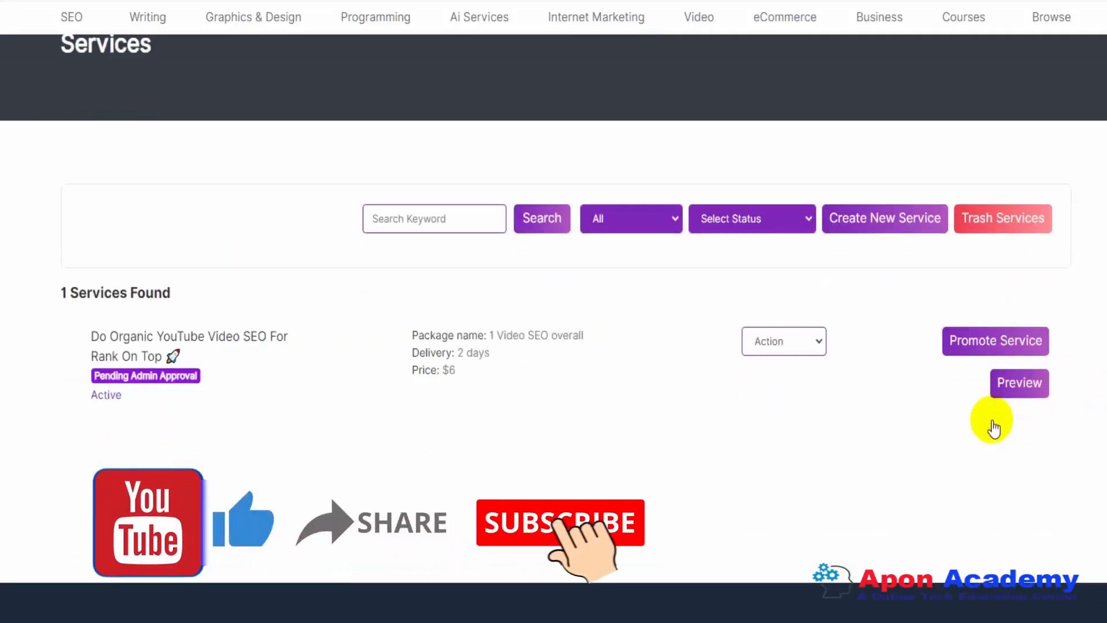
scroll(991, 425, "down", 4)
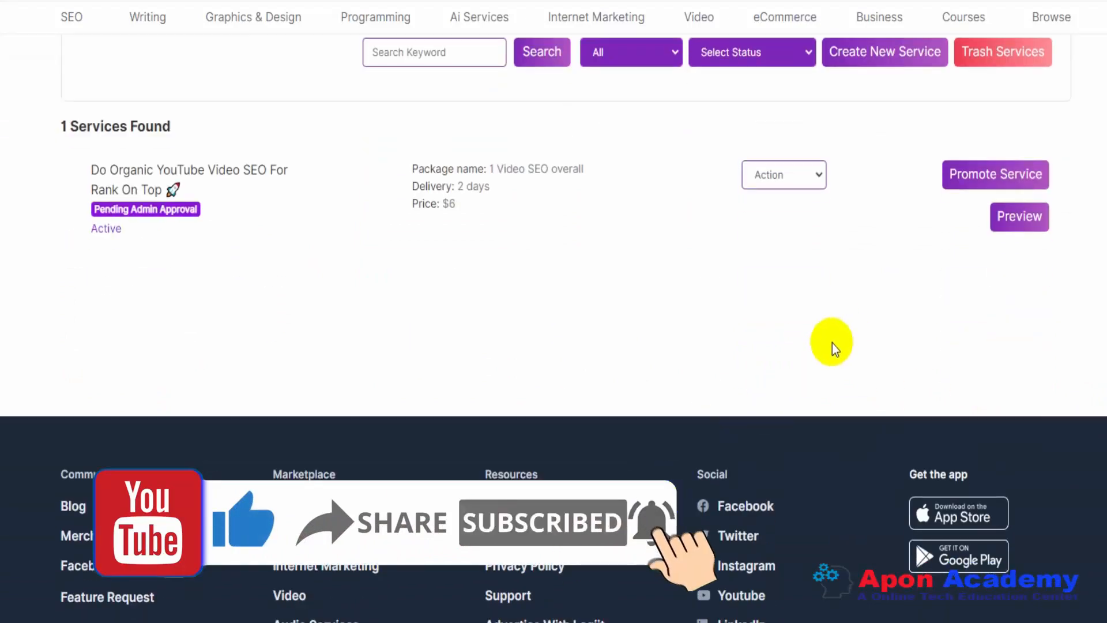
scroll(832, 343, "up", 5)
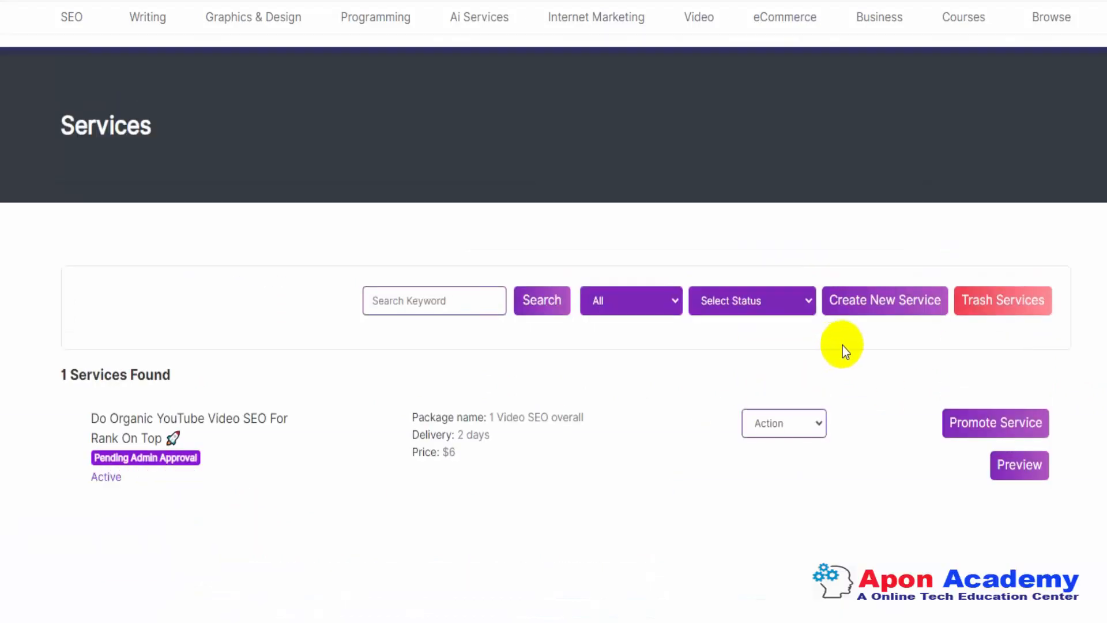
Open the preview of the YouTube Video SEO service and examine its cover image, packages and description.
left_click(989, 429)
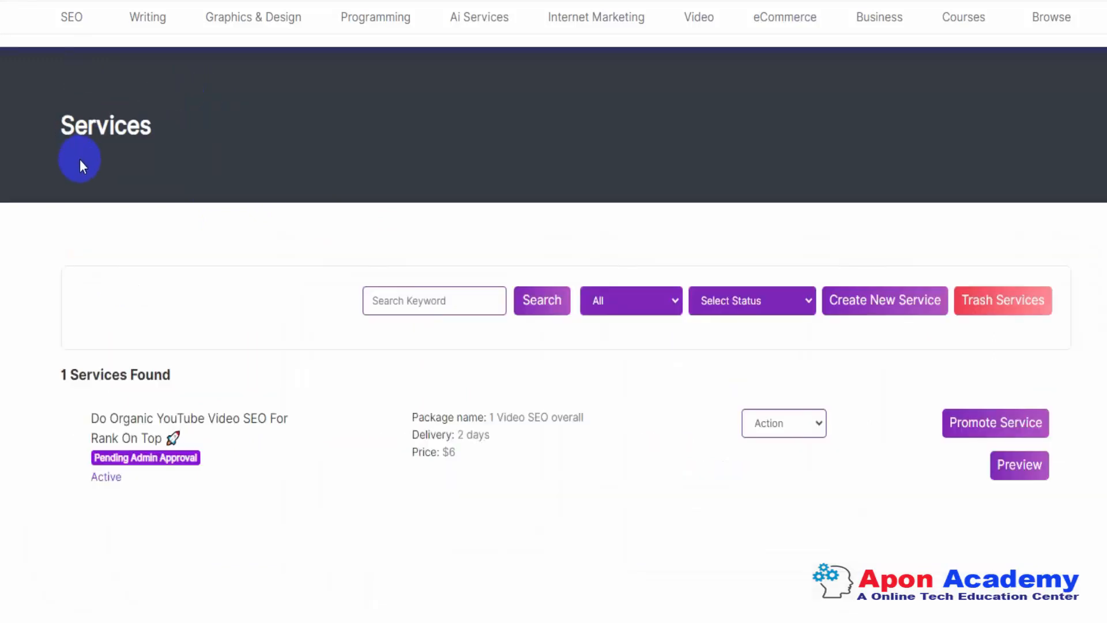
left_click(704, 350)
left_click(1019, 465)
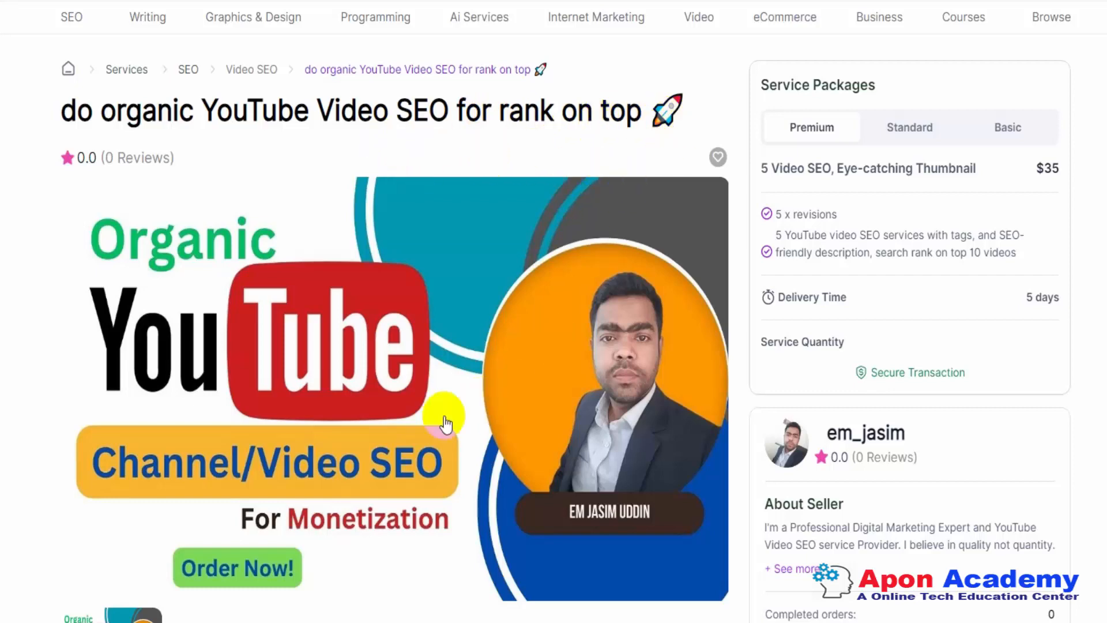
scroll(32, 479, "down", 5)
scroll(33, 479, "down", 1)
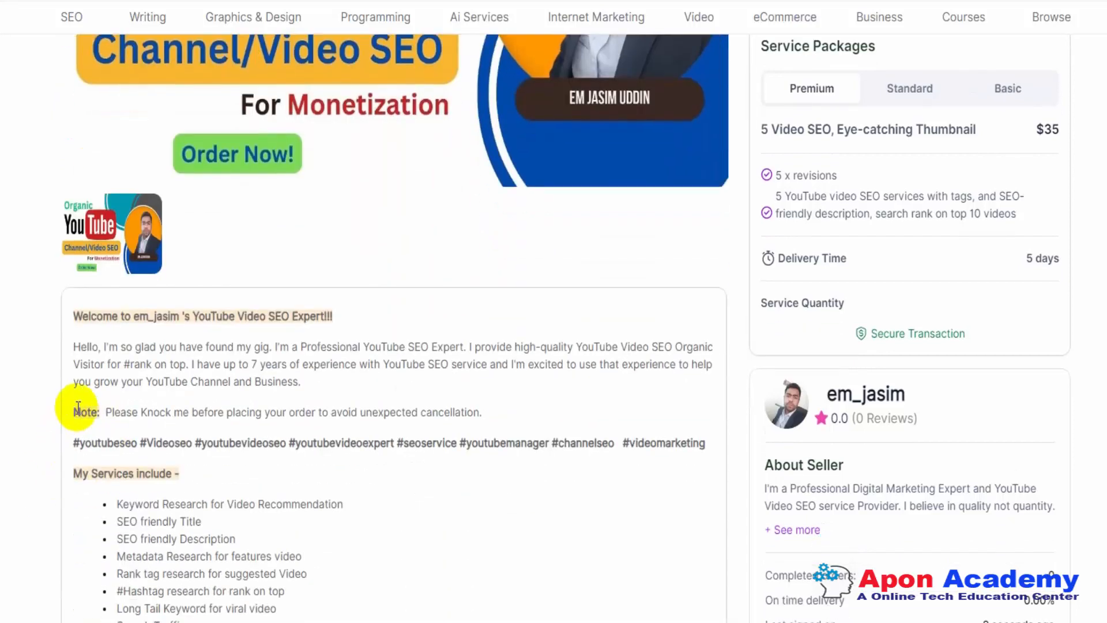